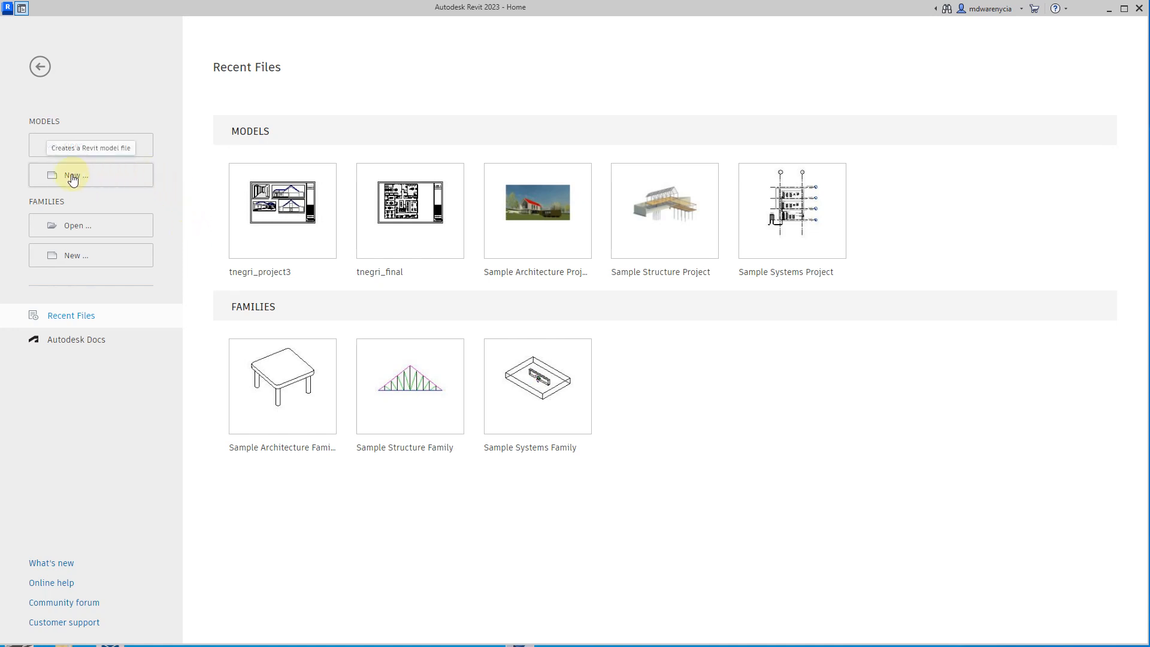
Step: Create a new project from the Imperial-Construction Template
left_click(71, 176)
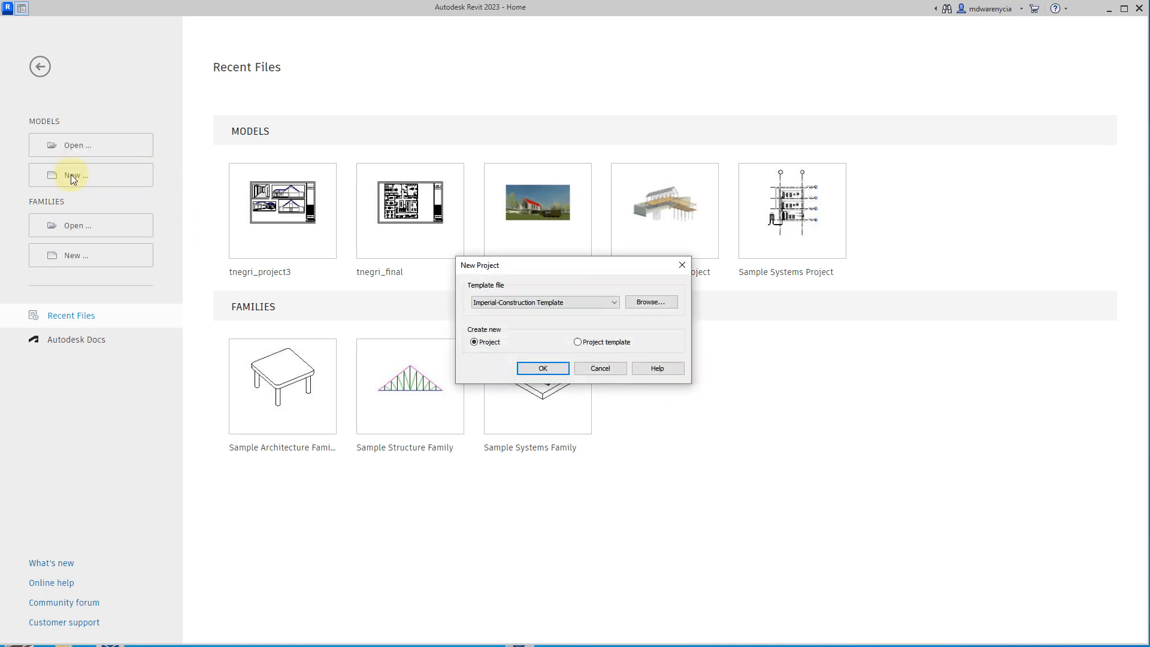
left_click(529, 305)
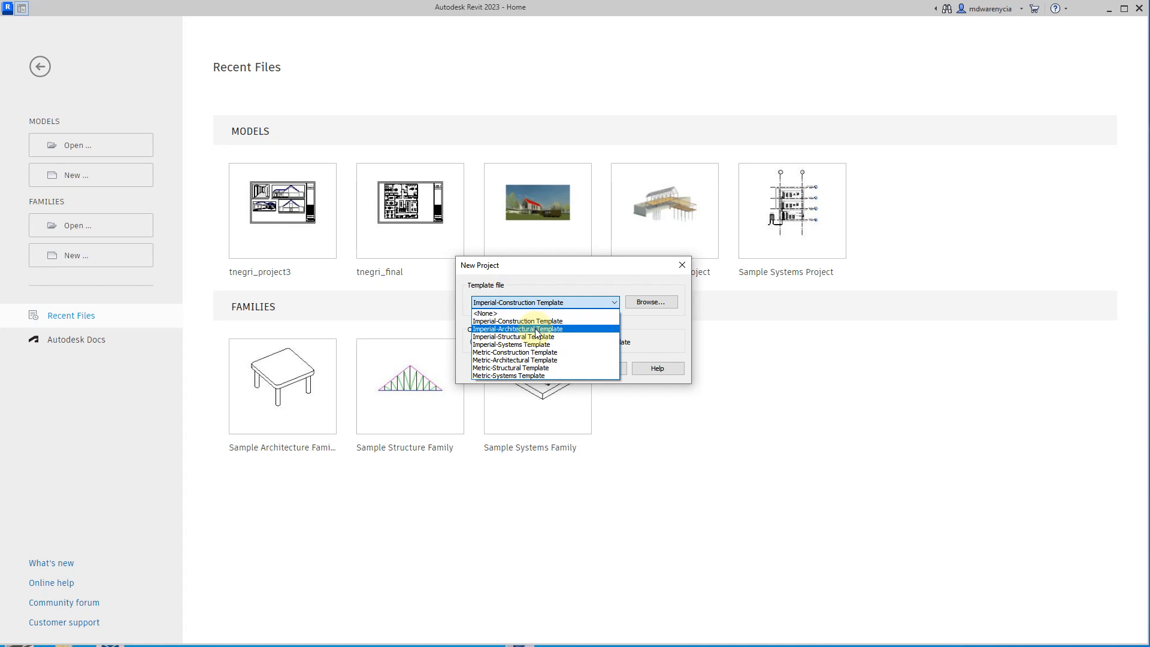
left_click(535, 330)
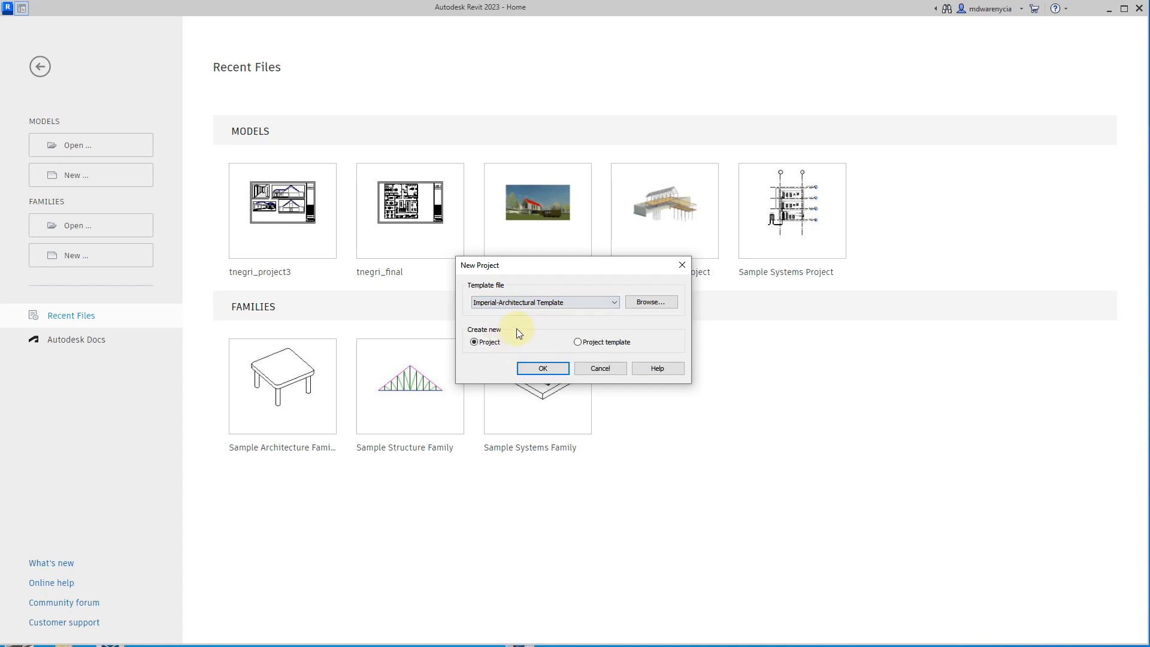
left_click(539, 302)
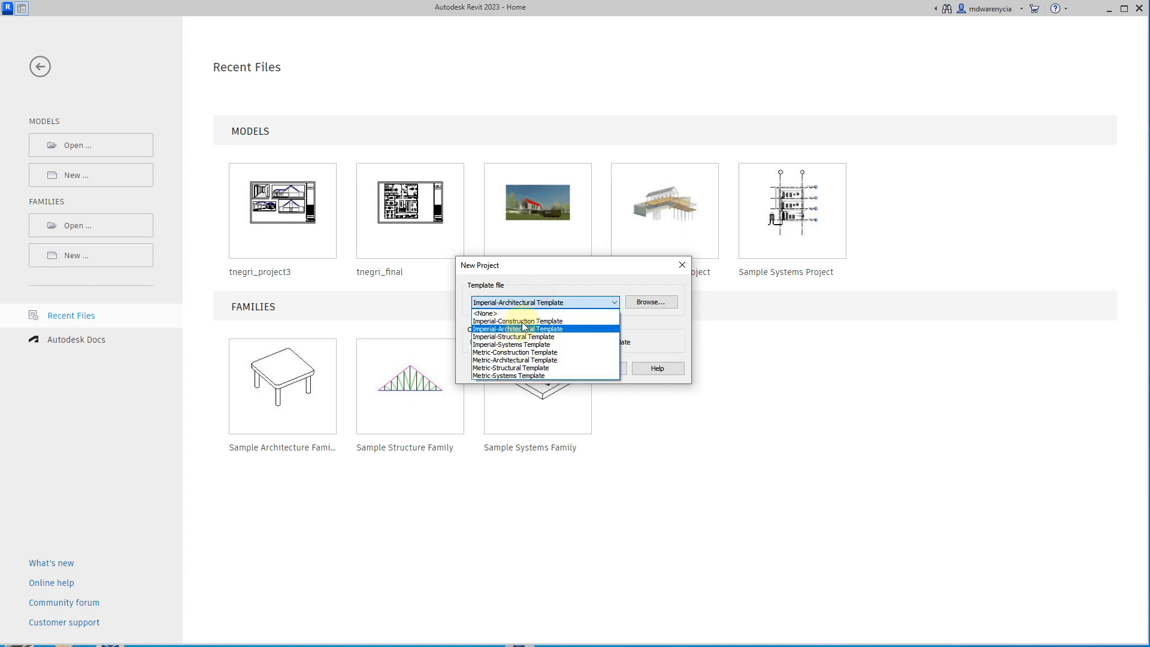
left_click(516, 321)
left_click(532, 368)
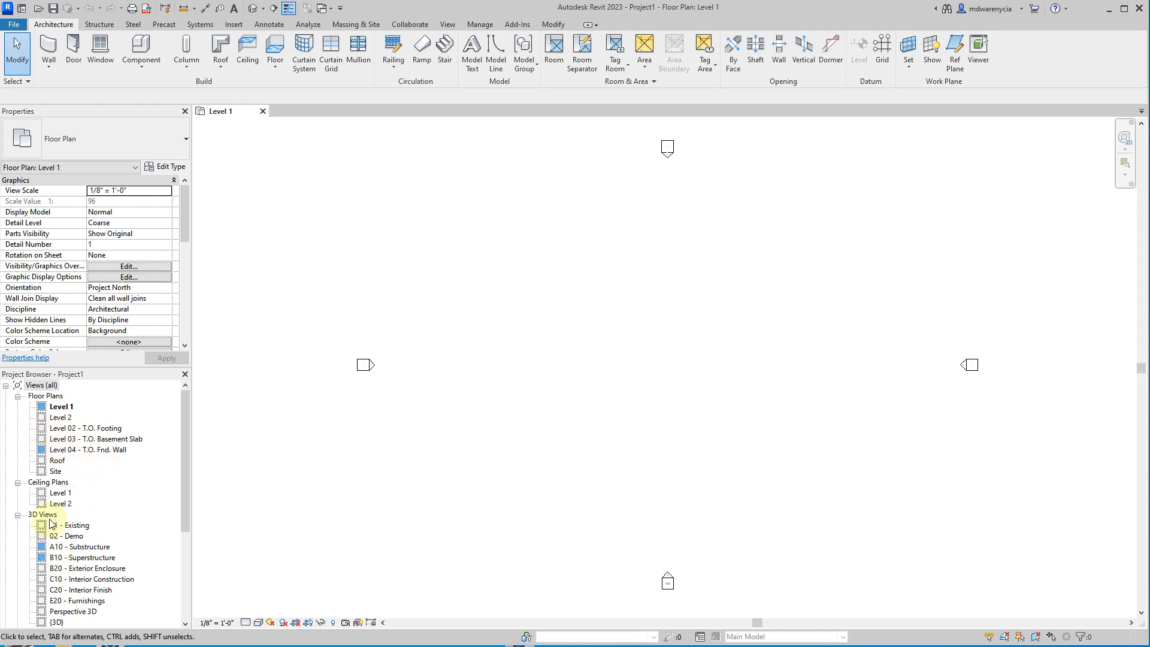
Step: Look through the views and sheets listed for the construction-template project, and close the project
scroll(64, 558, "down", 3)
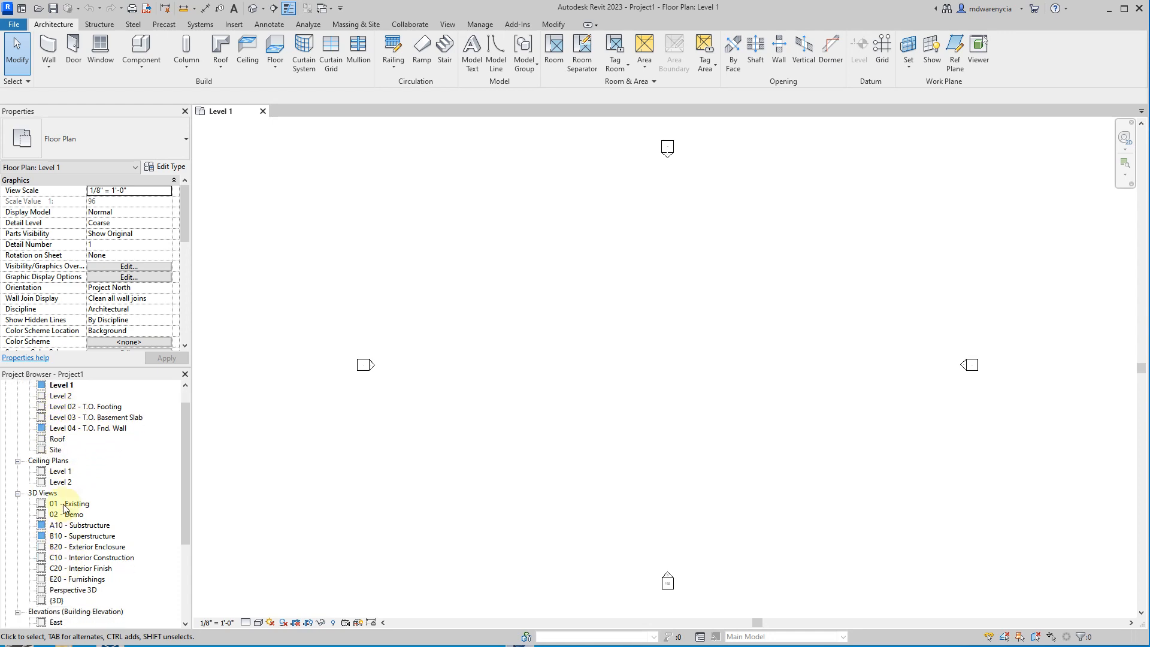
scroll(81, 566, "down", 2)
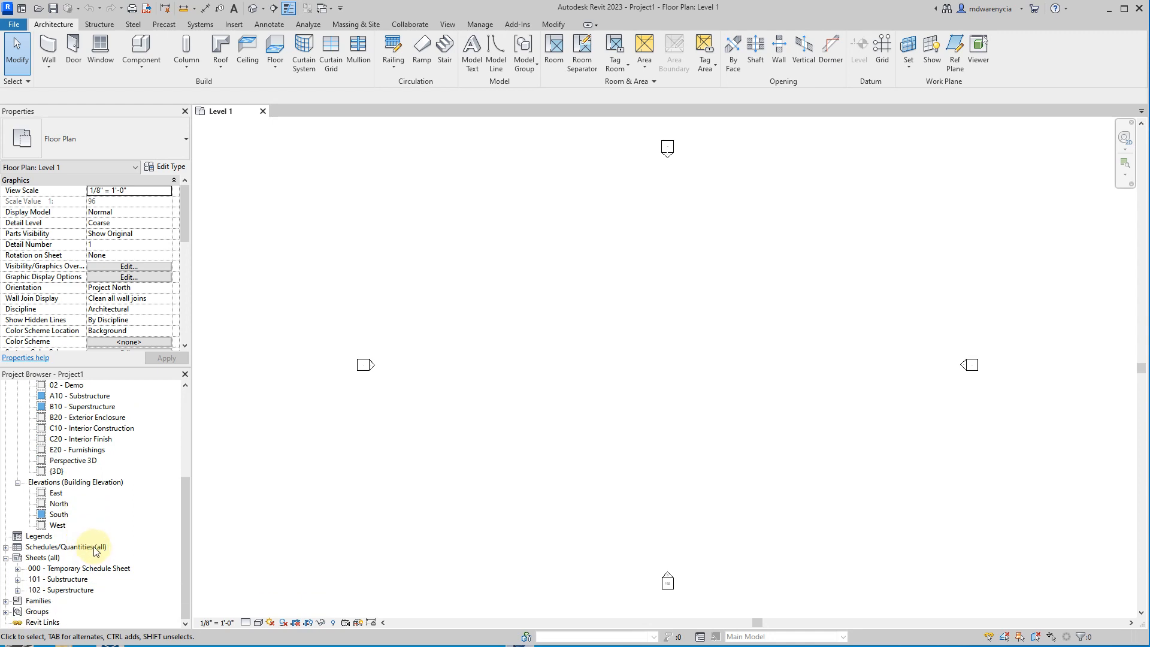
scroll(136, 596, "up", 5)
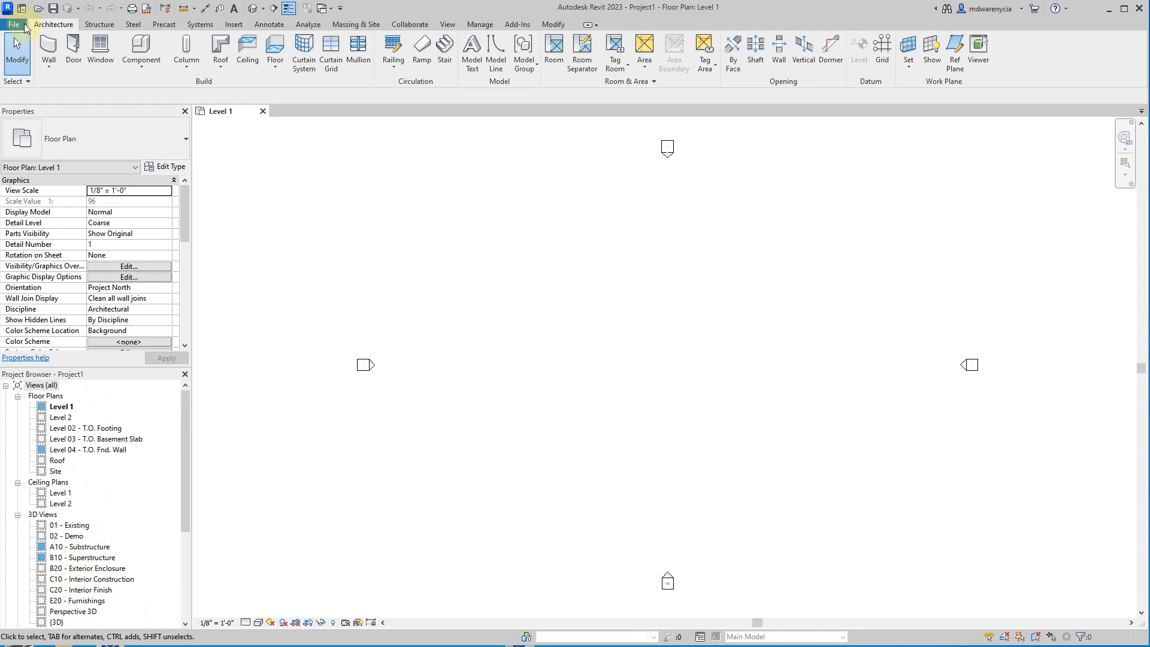
left_click(263, 112)
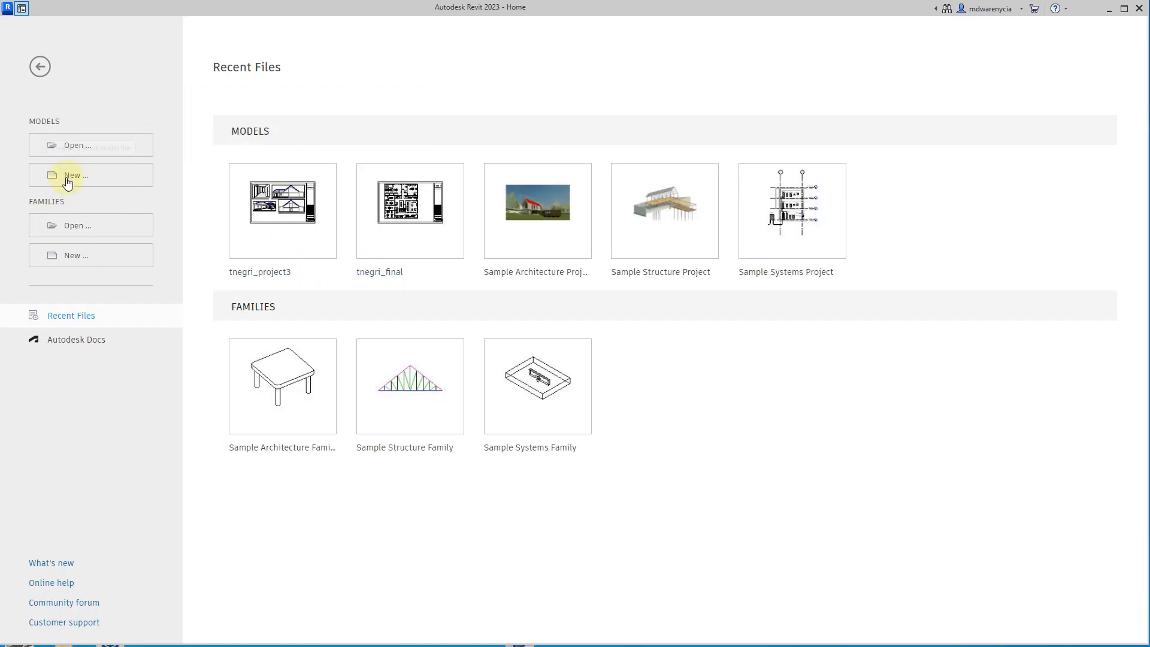
Step: Create a new project from the Imperial-Architectural Template
left_click(68, 181)
left_click(578, 304)
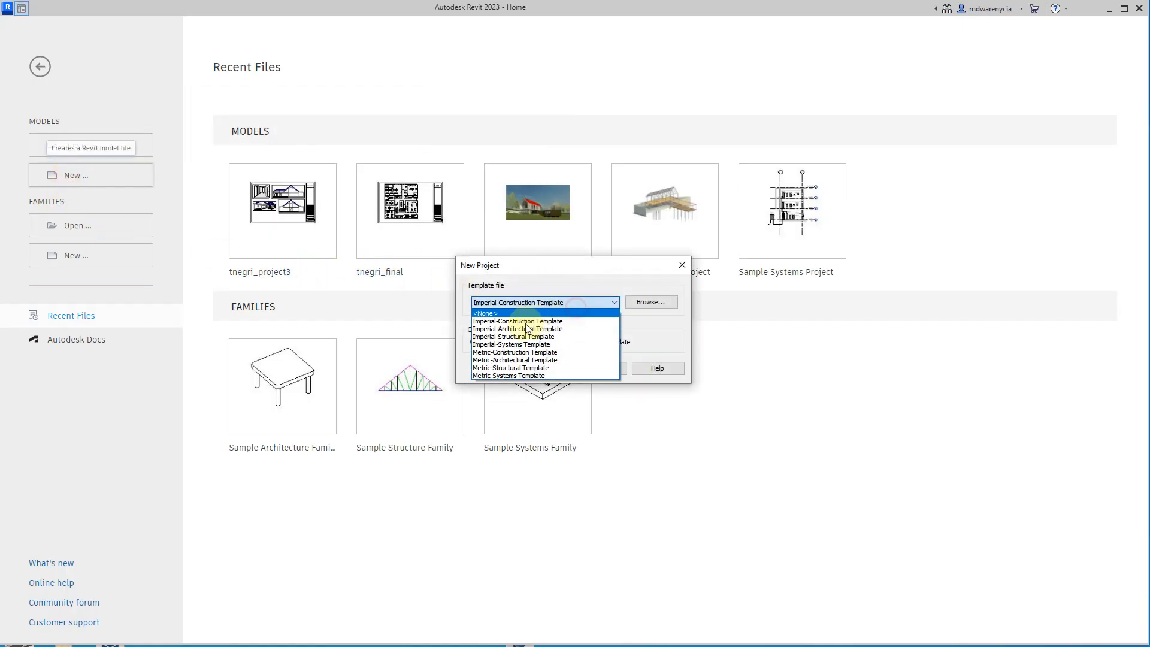
left_click(504, 332)
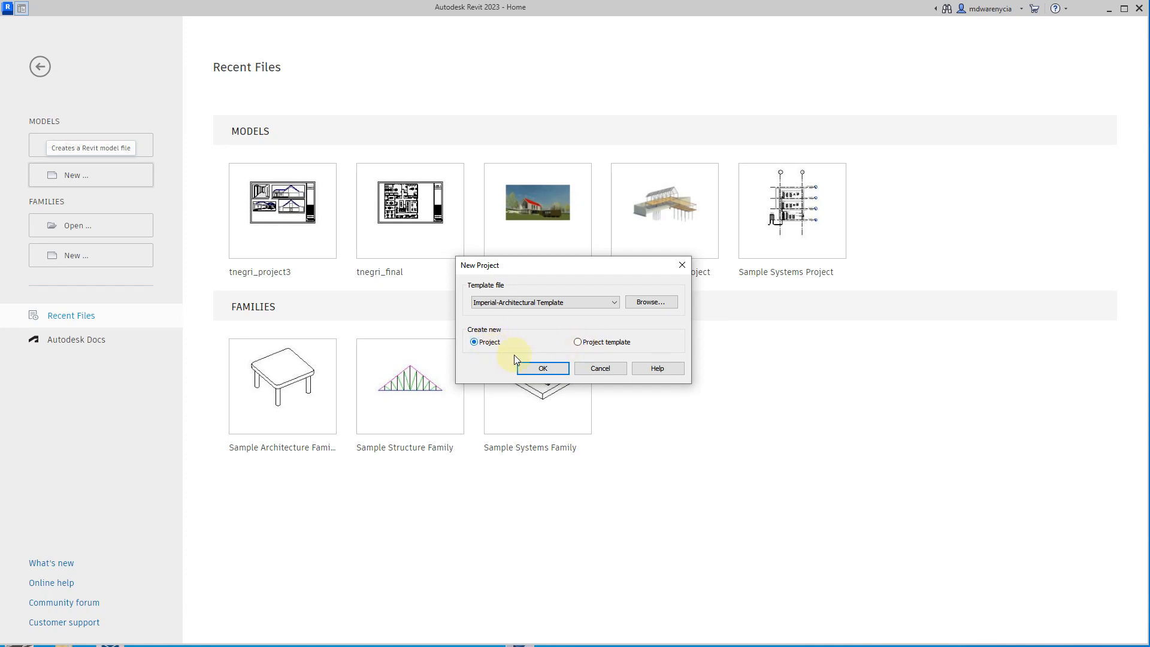
left_click(543, 369)
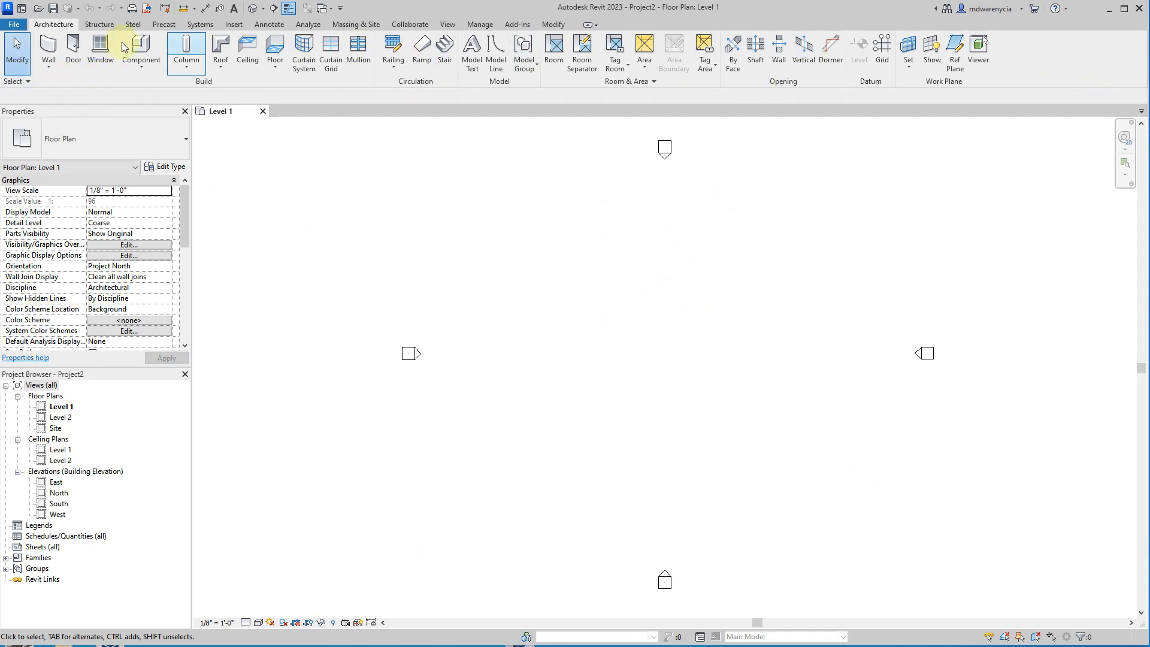
Step: Show the Insert tools, and select and deselect the west elevation marker to examine the contextual modify tools
left_click(162, 26)
left_click(235, 26)
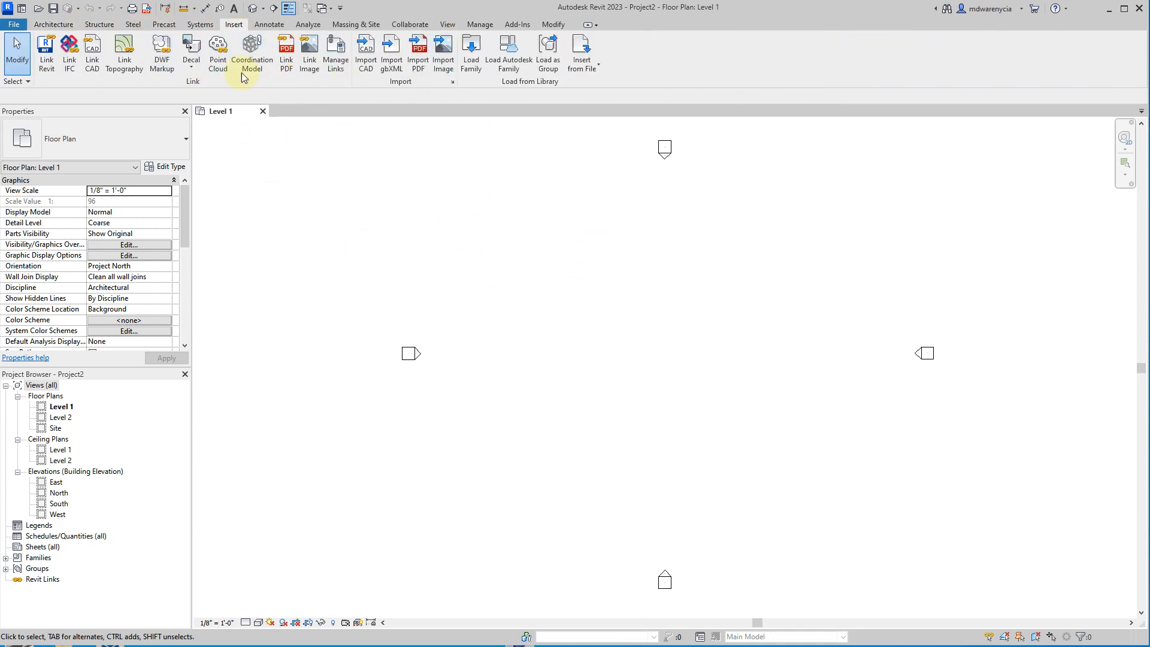
left_click_drag(473, 413, 344, 293)
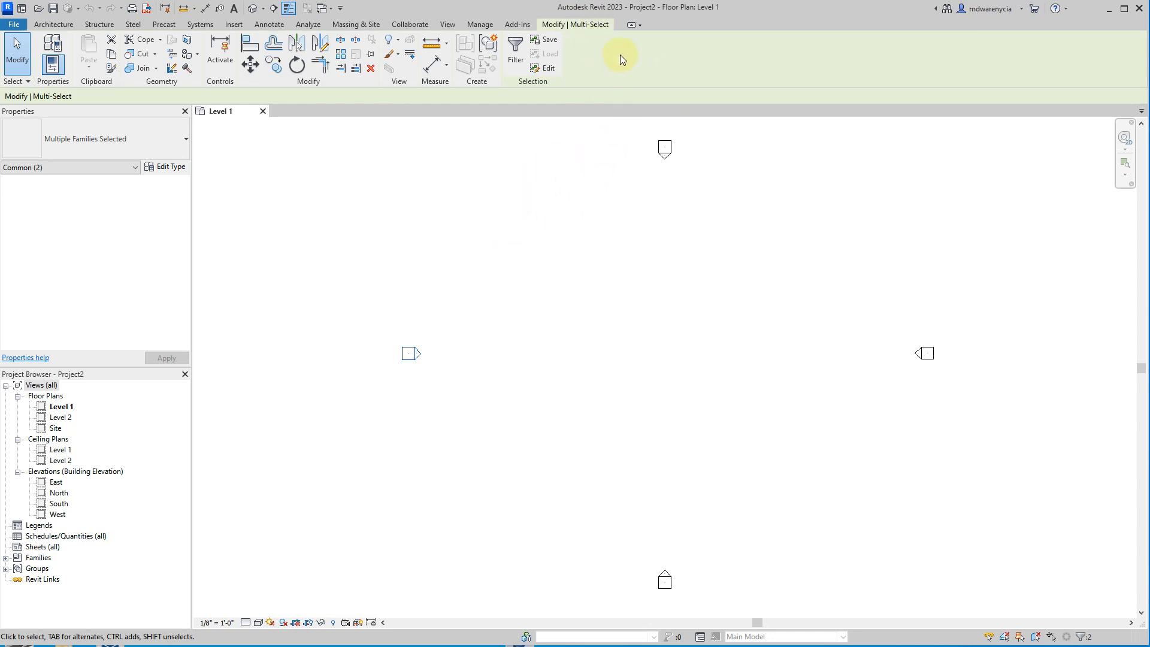
left_click(625, 328)
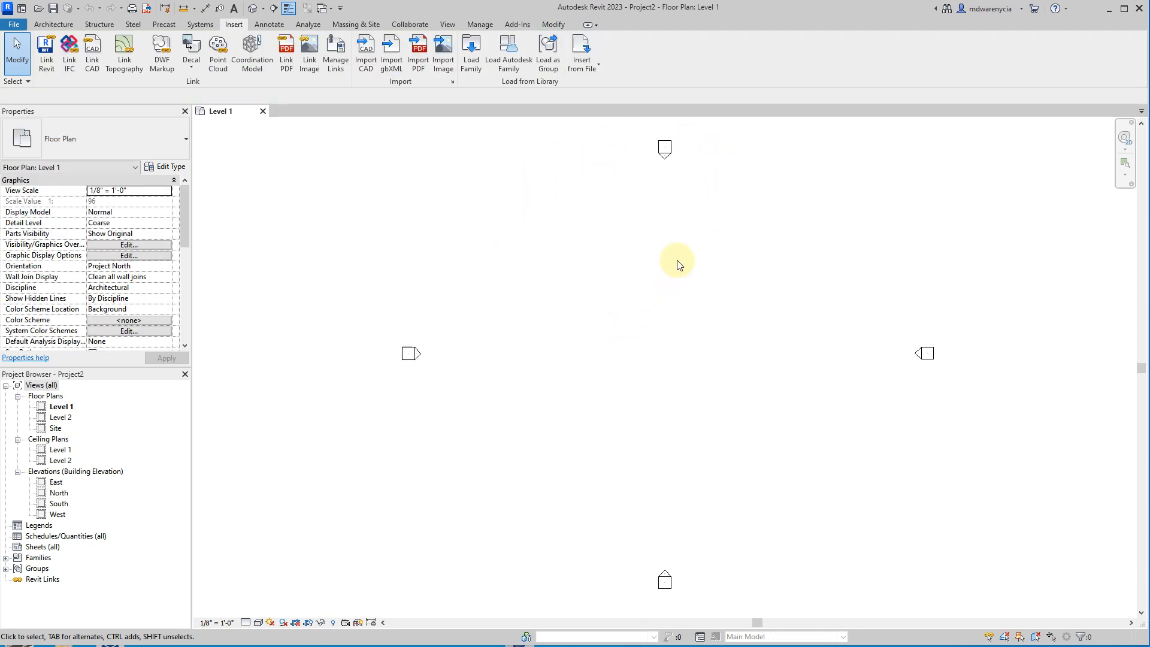
mouse_move(532, 437)
left_mouse_down()
mouse_move(367, 300)
mouse_move(348, 264)
left_mouse_up()
left_click(663, 393)
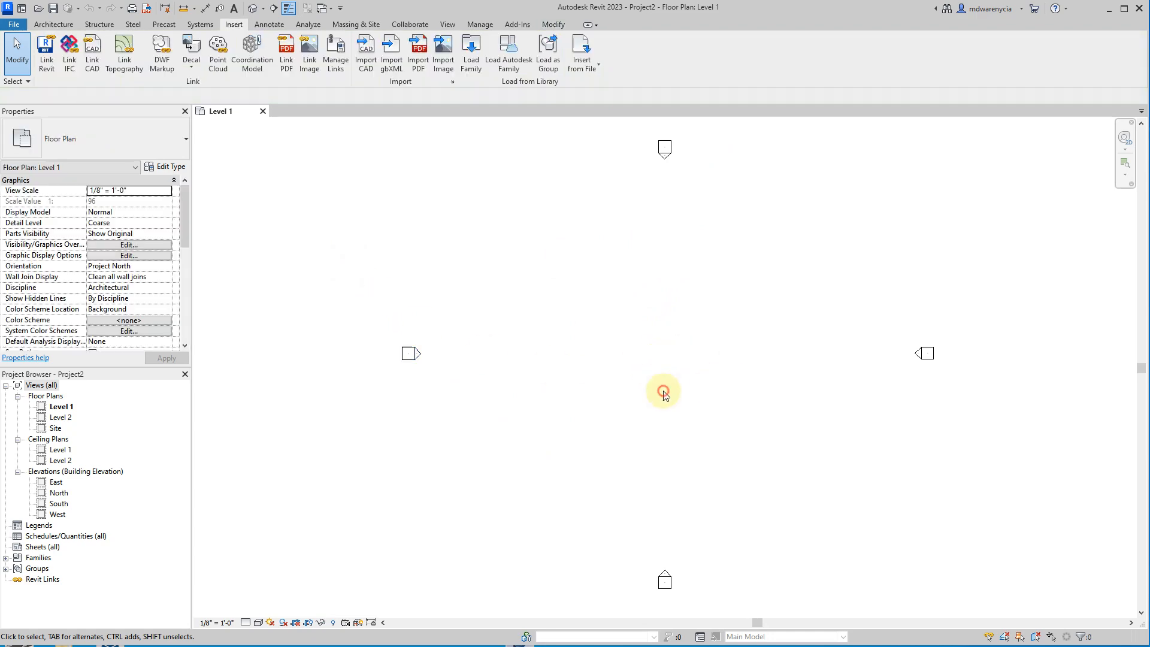
left_click_drag(531, 393, 329, 281)
left_click(458, 358)
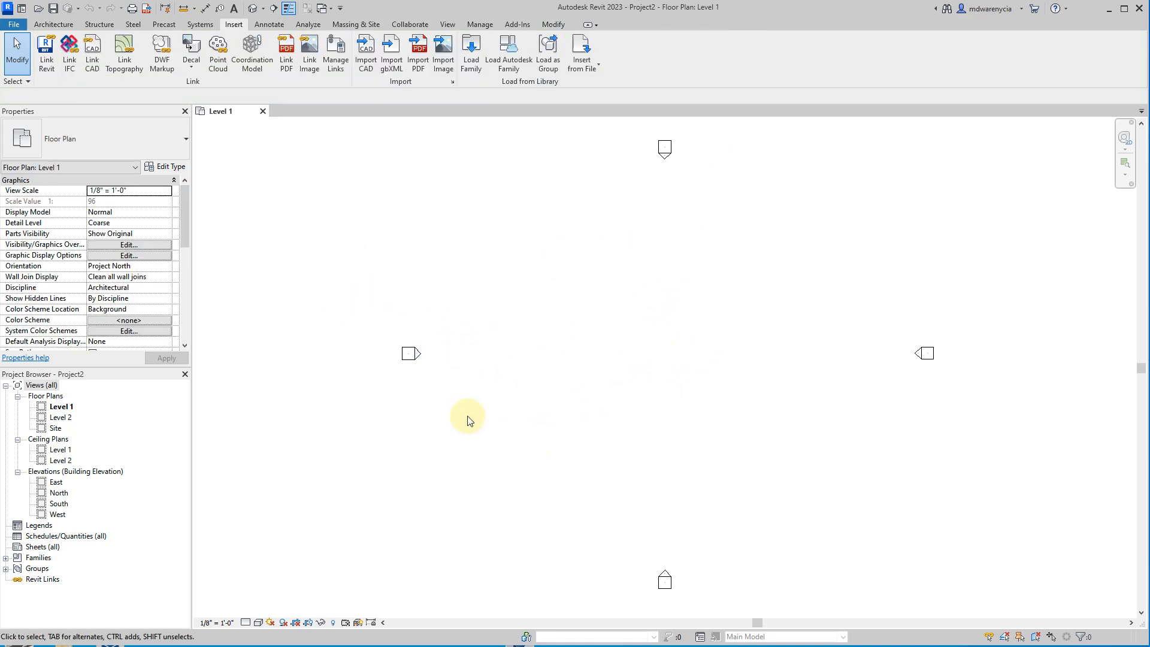
left_click_drag(470, 418, 390, 314)
left_click(401, 316)
Step: Return to the Architecture tools and compare them with the multi-select tools for the west elevation marker, clearing the selection
left_click(47, 24)
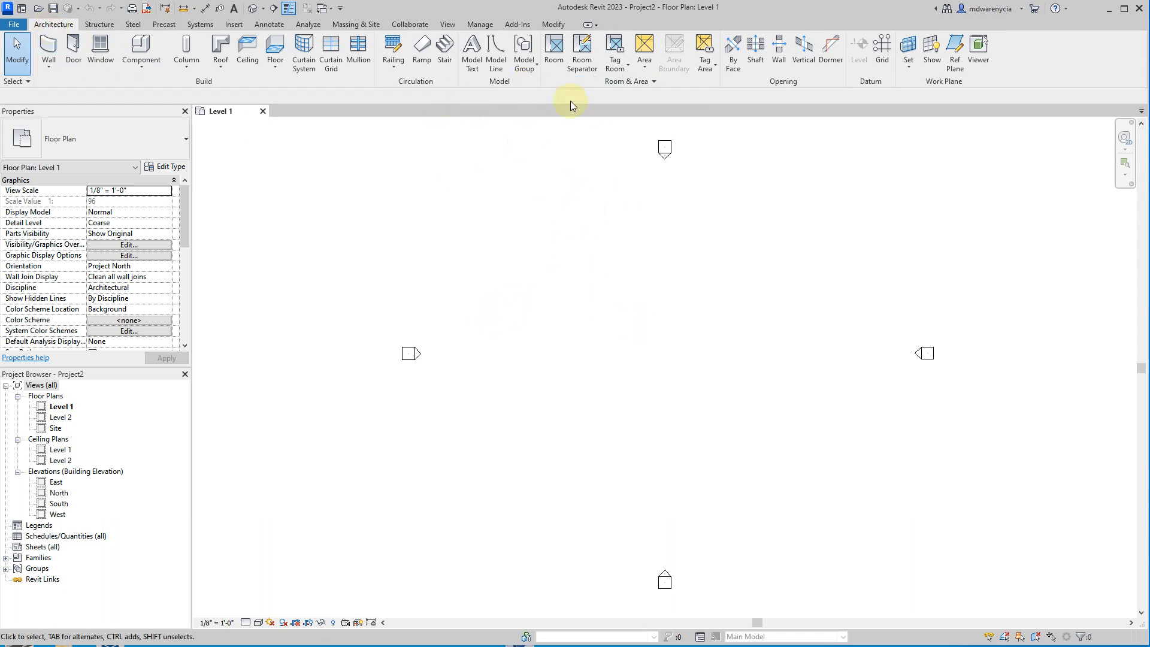
left_click_drag(454, 396, 370, 321)
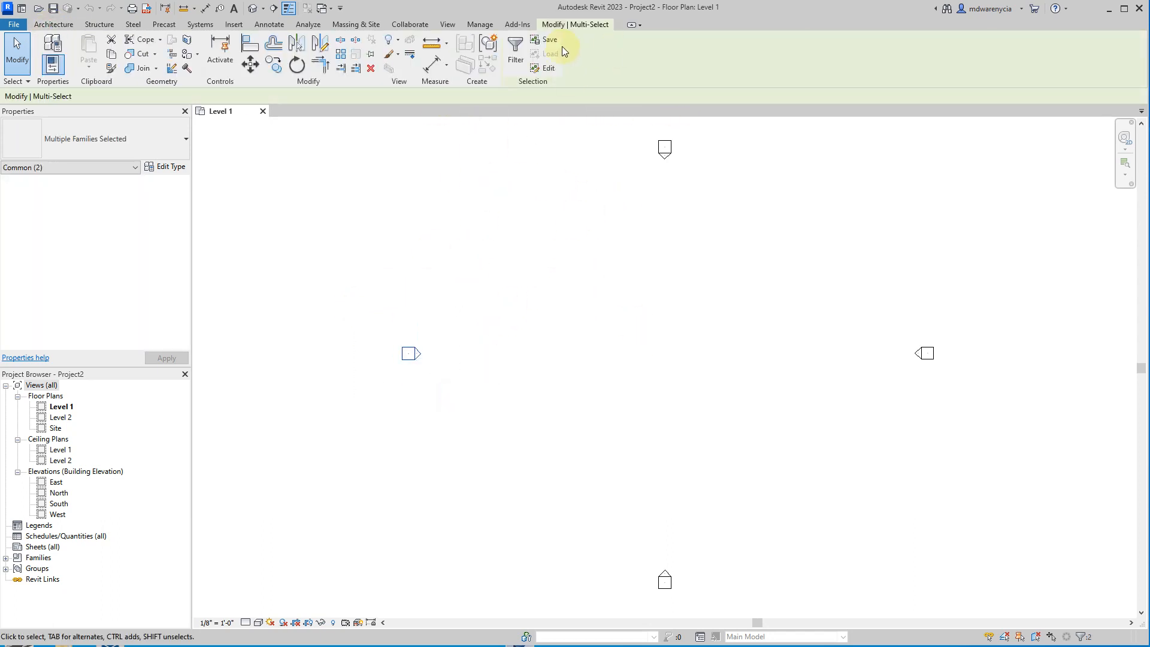
key("Escape")
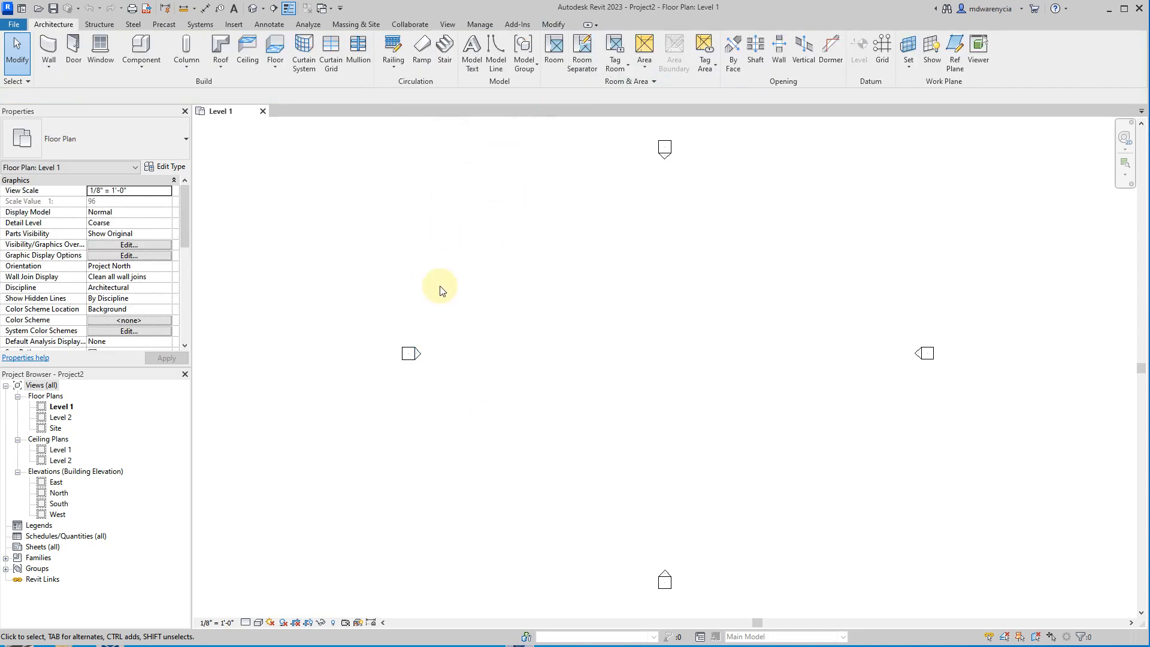
left_click_drag(449, 411, 352, 311)
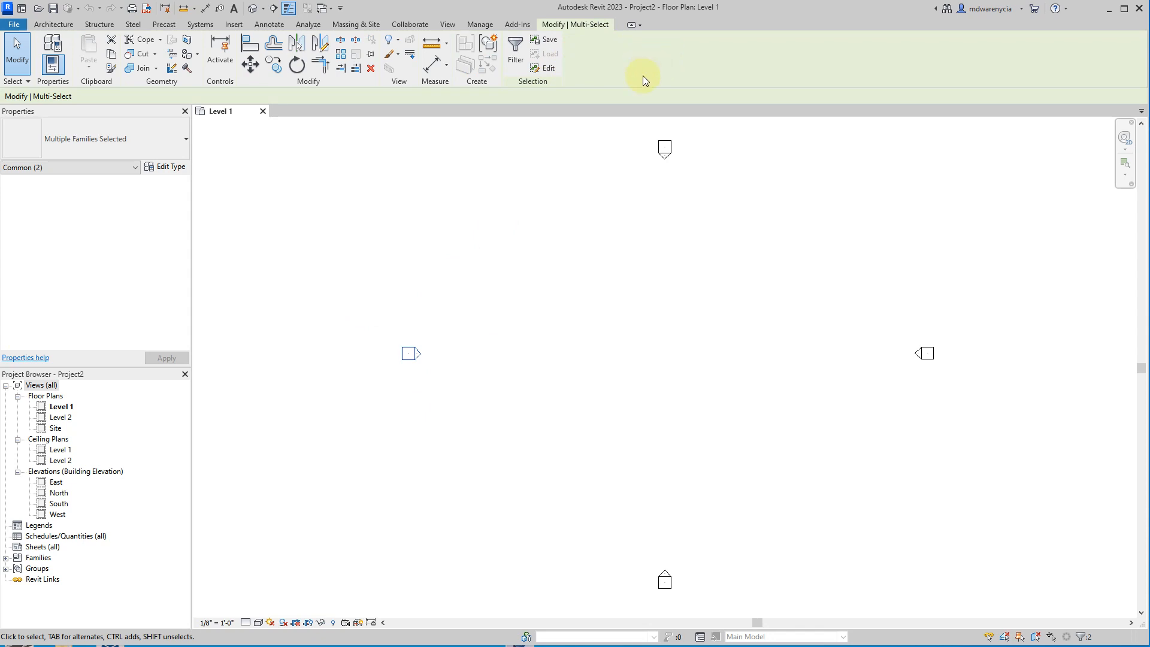
left_click(572, 154)
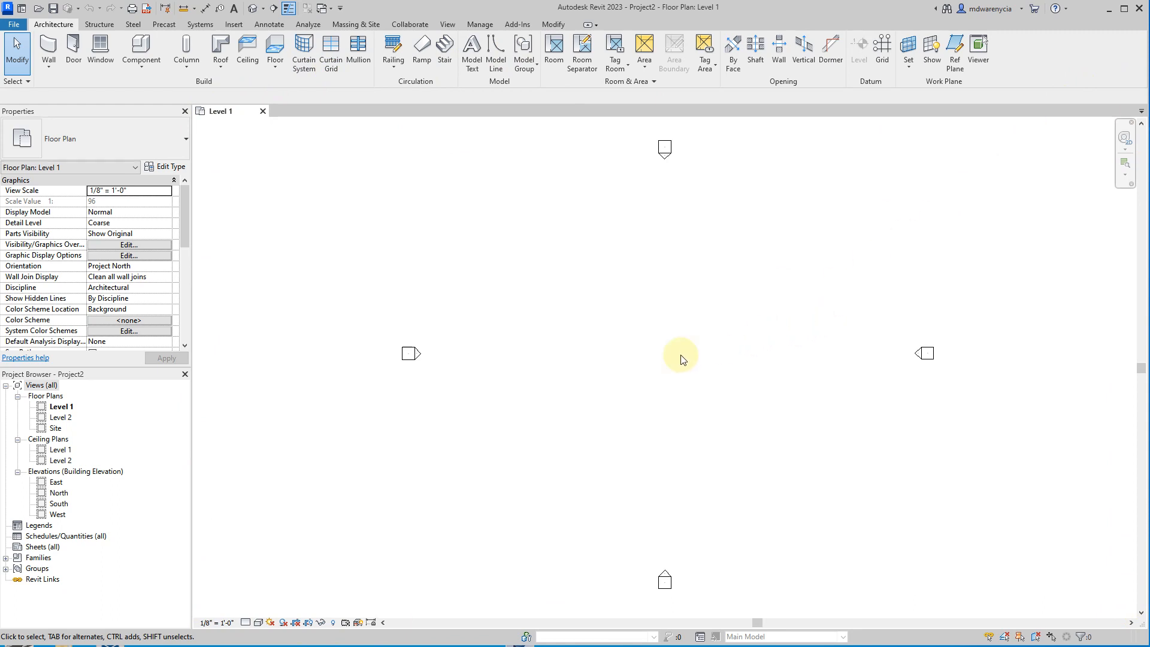
Step: Examine the west and east elevation markers in the Level 1 floor plan up close and in overview
middle_click_drag(617, 358, 691, 343)
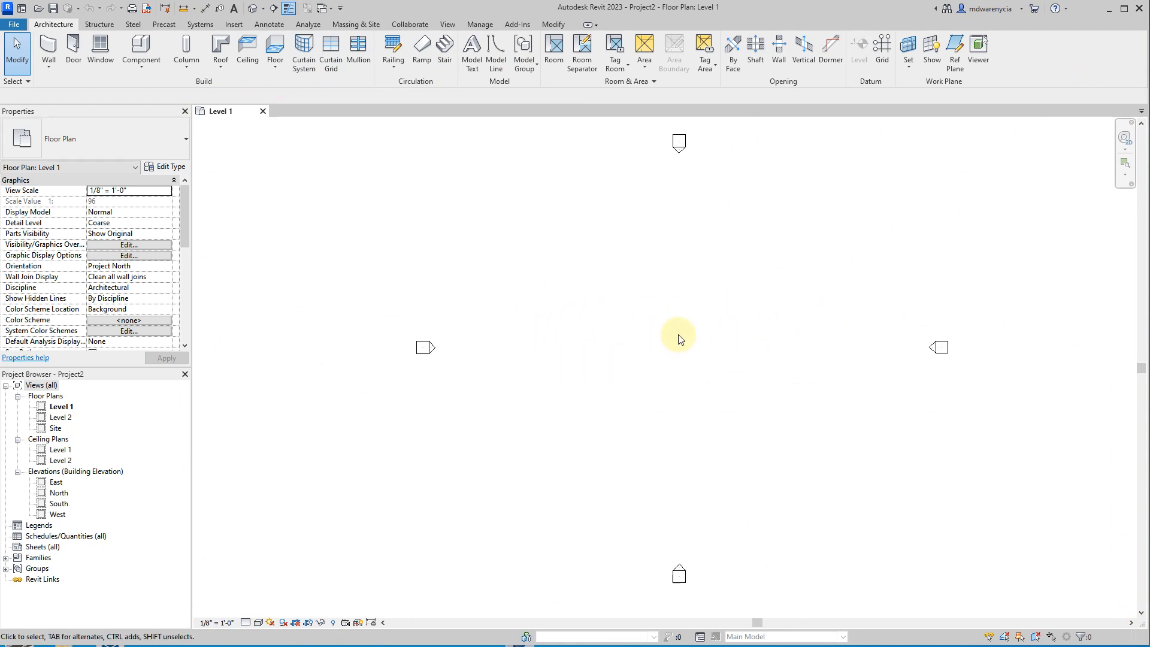
scroll(673, 365, "down", 2)
scroll(673, 365, "up", 2)
scroll(674, 365, "down", 2)
scroll(673, 365, "up", 1)
scroll(678, 328, "up", 1)
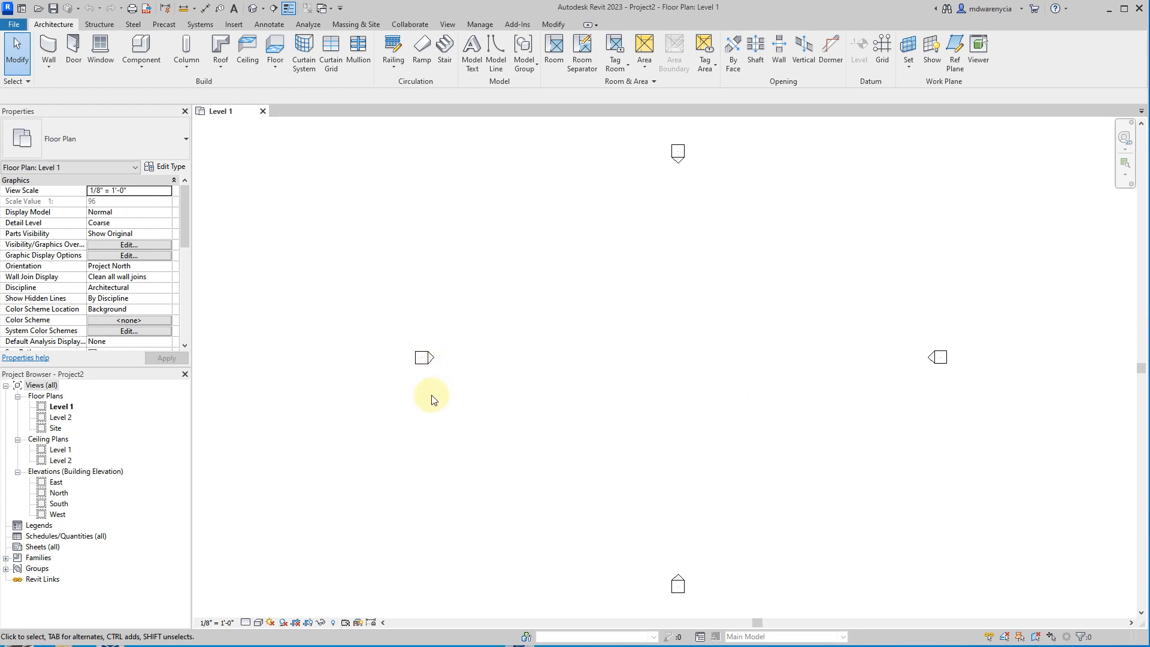
scroll(421, 362, "up", 10)
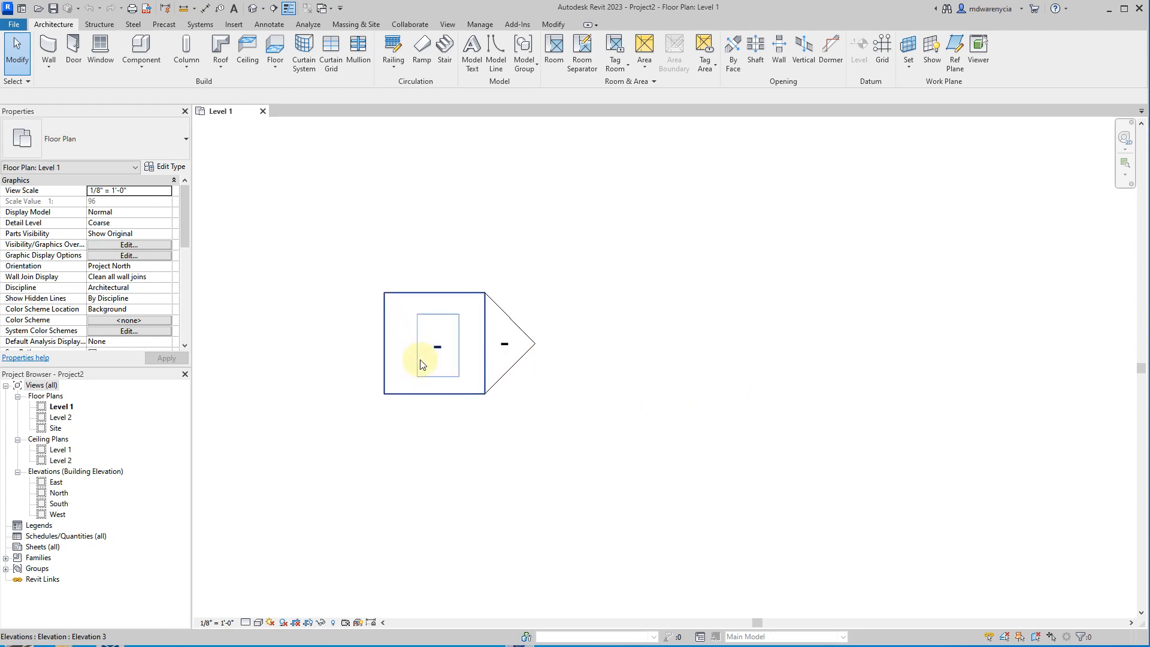
scroll(421, 357, "down", 10)
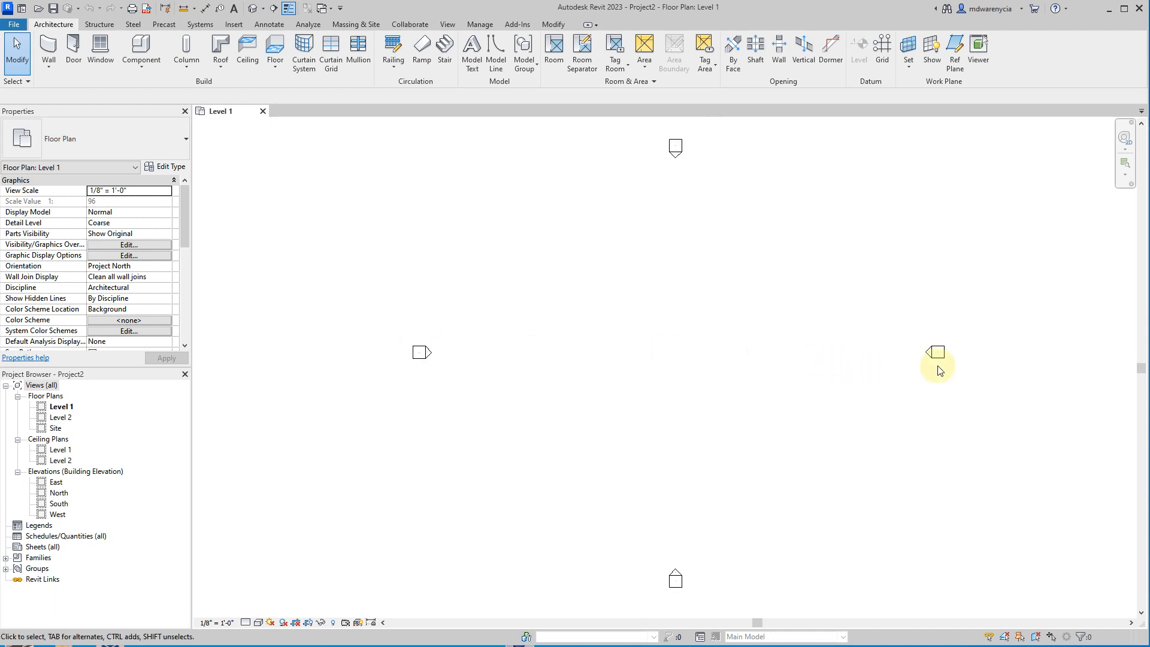
scroll(942, 360, "up", 8)
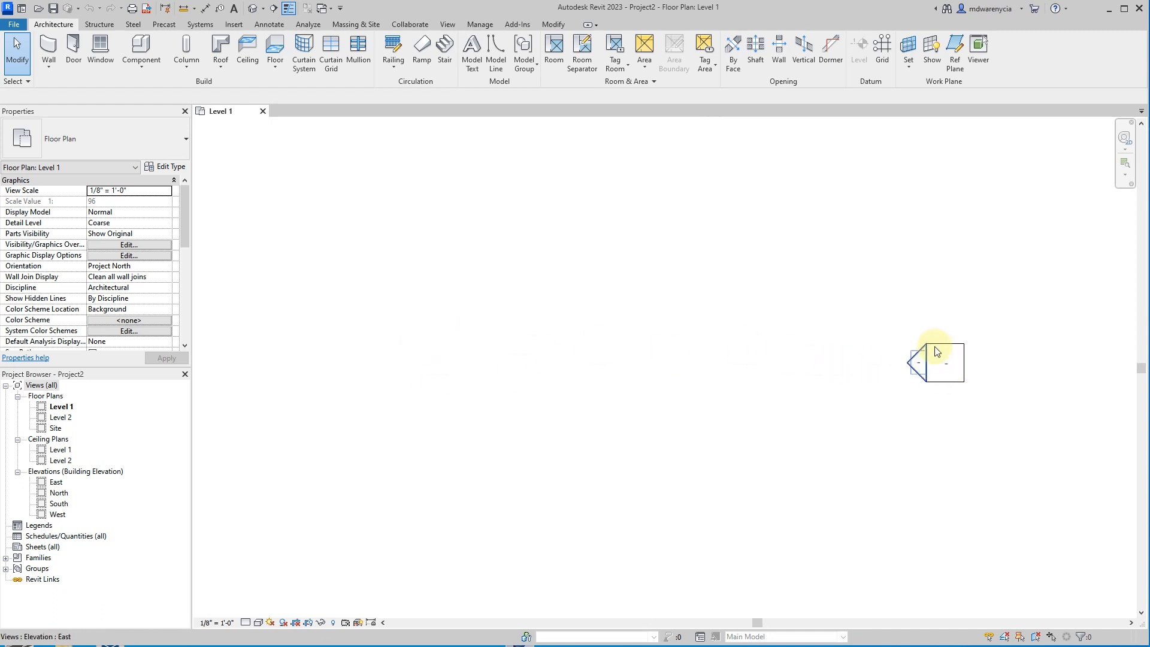
scroll(945, 363, "down", 3)
scroll(942, 363, "down", 5)
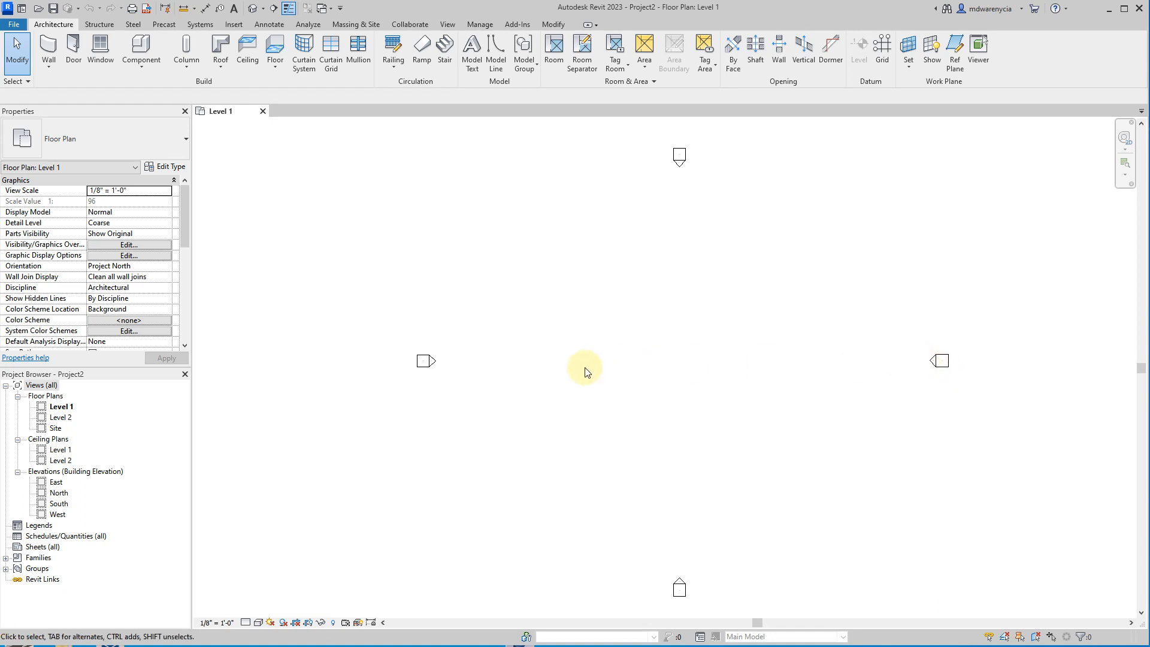
scroll(446, 371, "up", 4)
scroll(419, 356, "up", 5)
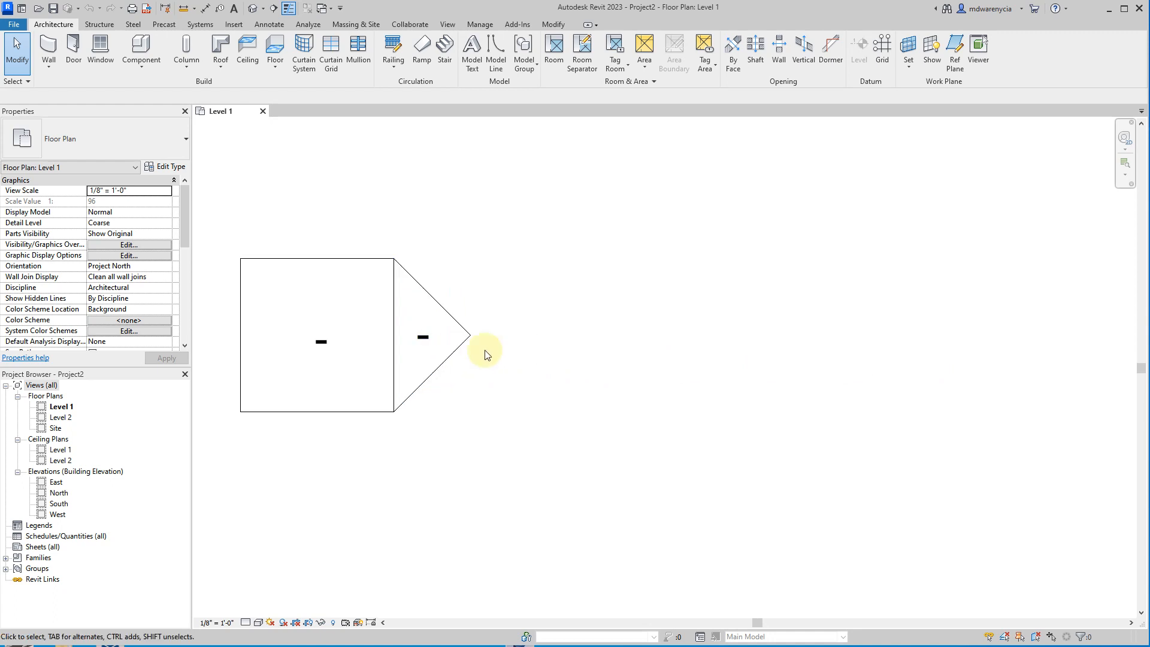
scroll(423, 367, "down", 5)
scroll(416, 369, "down", 4)
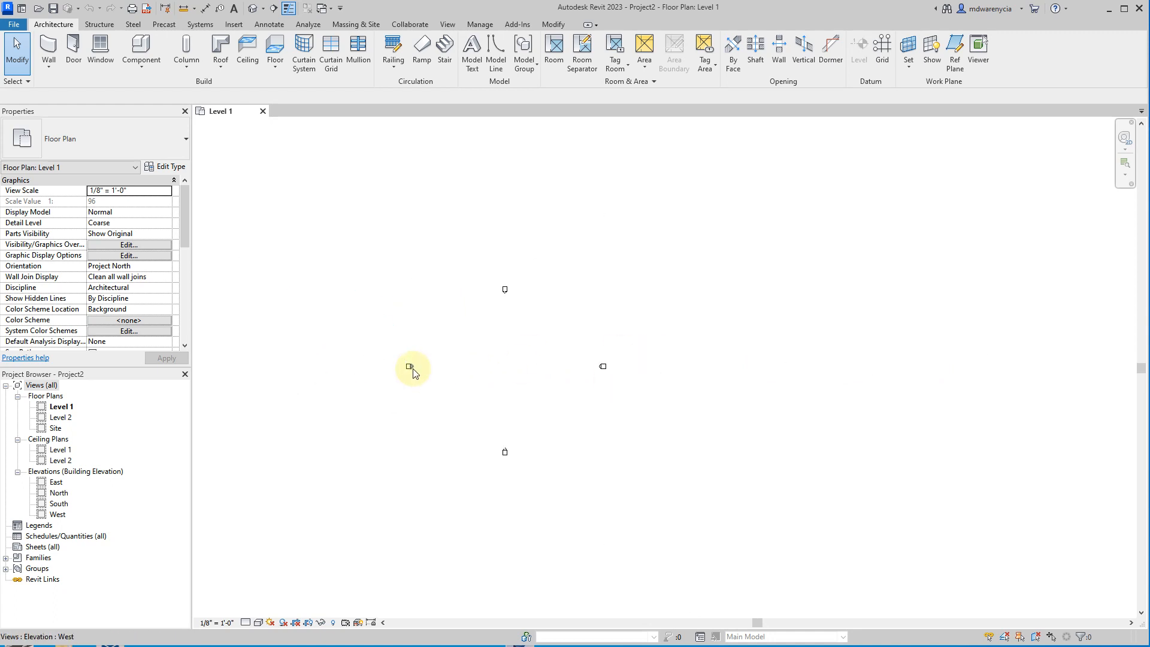
scroll(411, 370, "up", 3)
scroll(881, 393, "up", 4)
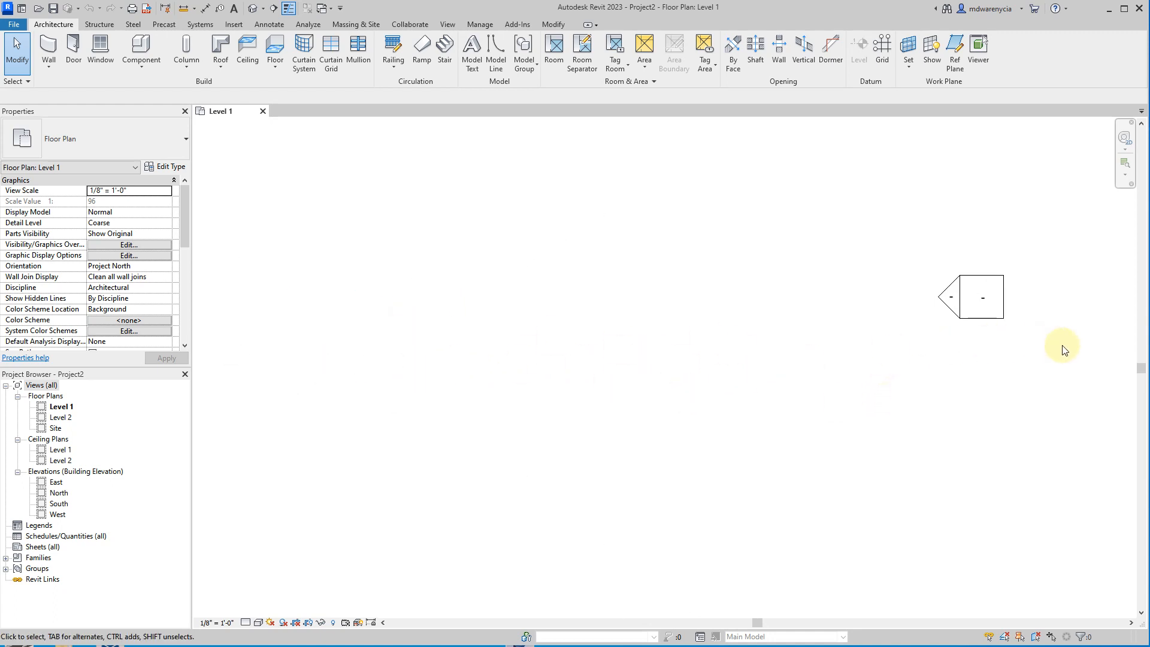
scroll(1061, 344, "down", 4)
scroll(548, 323, "up", 3)
scroll(355, 328, "up", 3)
scroll(861, 362, "down", 4)
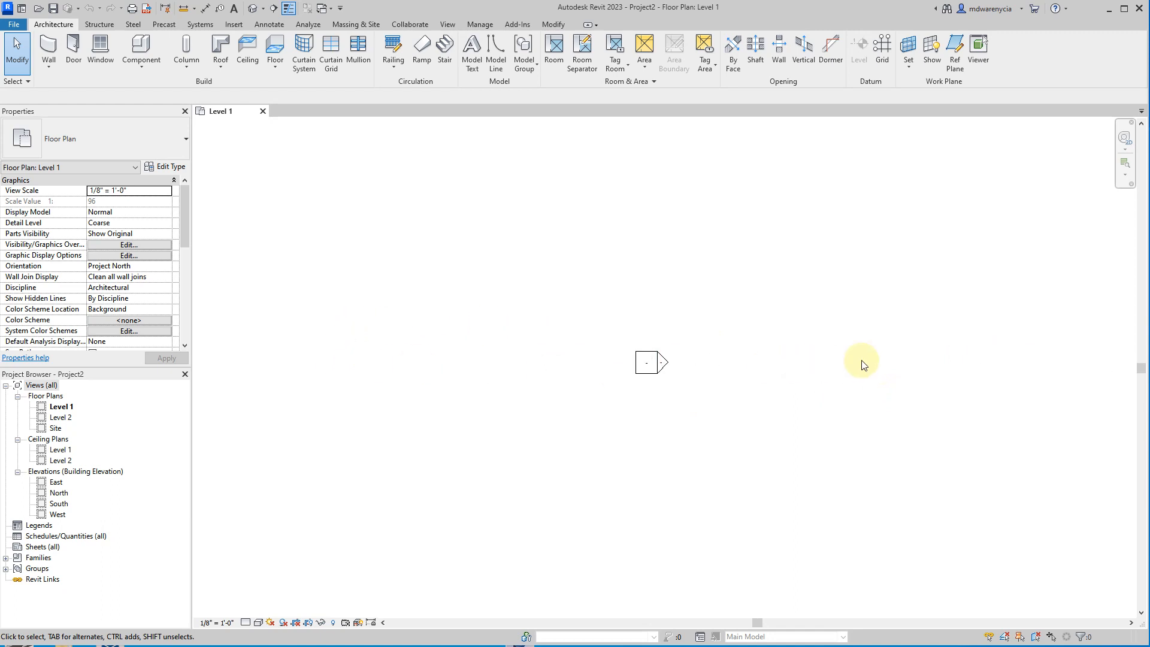
scroll(1019, 364, "up", 4)
scroll(400, 373, "down", 4)
scroll(400, 376, "down", 4)
scroll(635, 370, "up", 4)
scroll(749, 365, "down", 4)
scroll(455, 369, "up", 2)
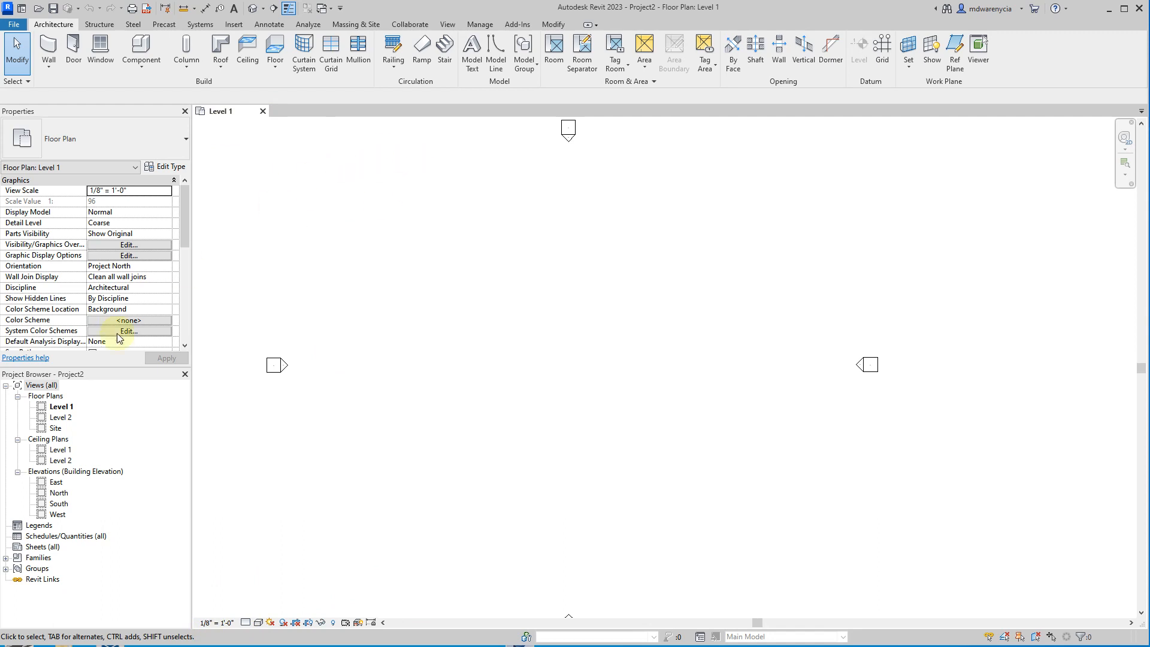
Step: Open the Level 2 floor plan and switch between the two open plans, ending on Level 1
double_click(57, 418)
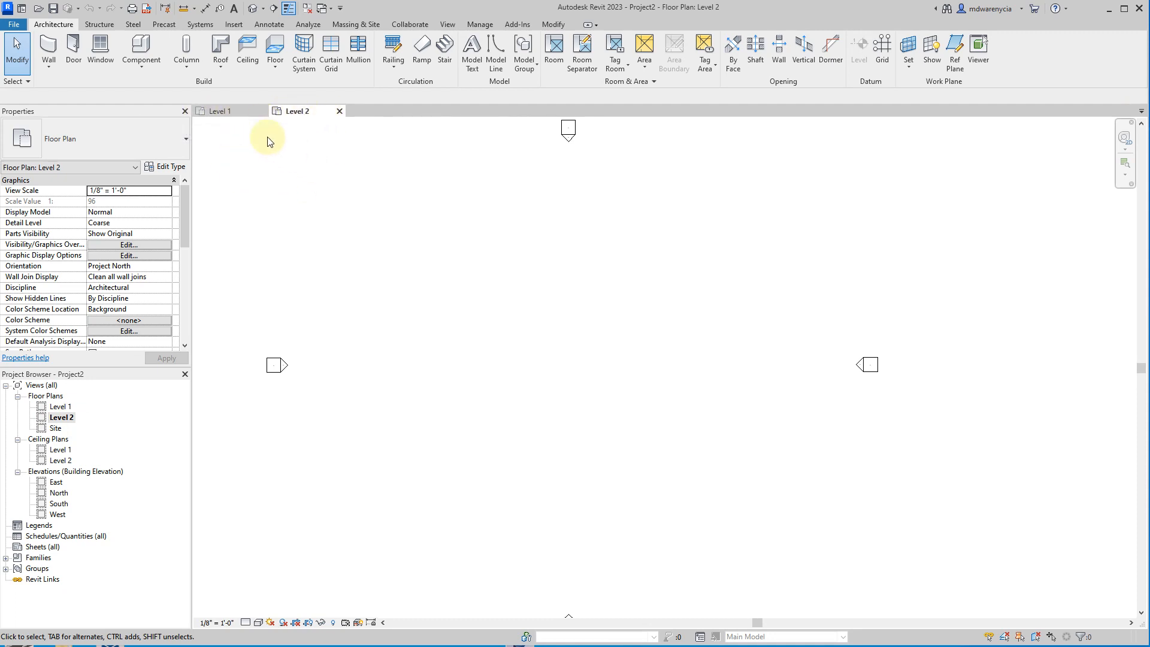
left_click(225, 113)
left_click(296, 112)
left_click(223, 117)
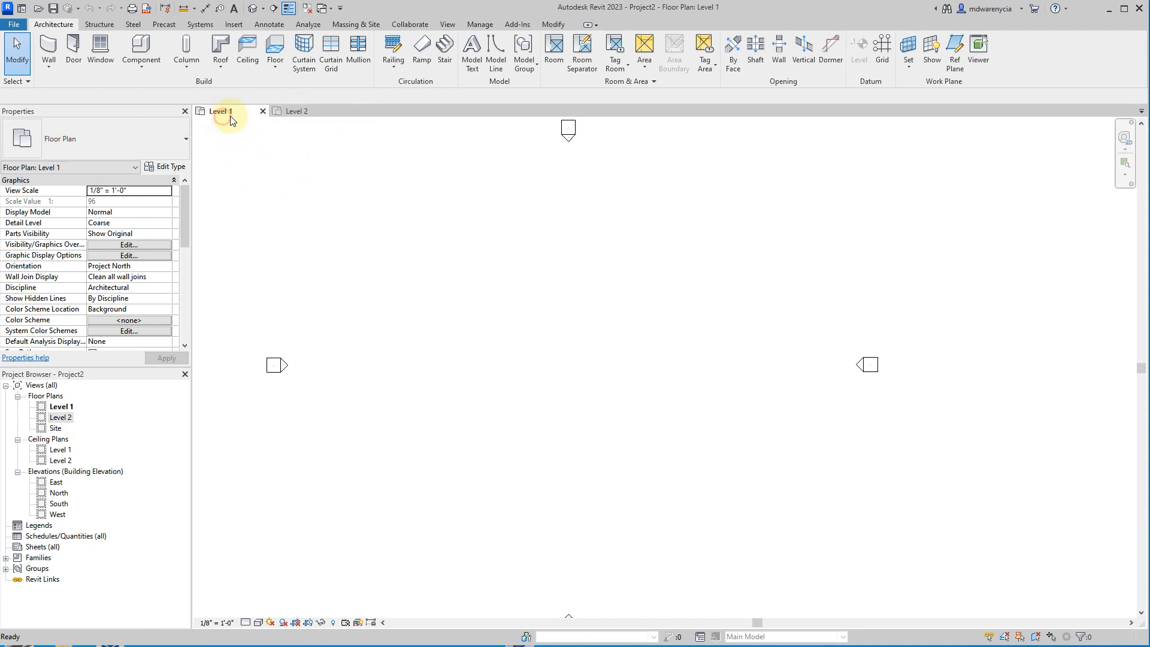
Step: Open the Level 1 and Level 2 ceiling plans, the Site plan, and the East, North, South and West elevations
double_click(59, 451)
double_click(60, 461)
double_click(56, 428)
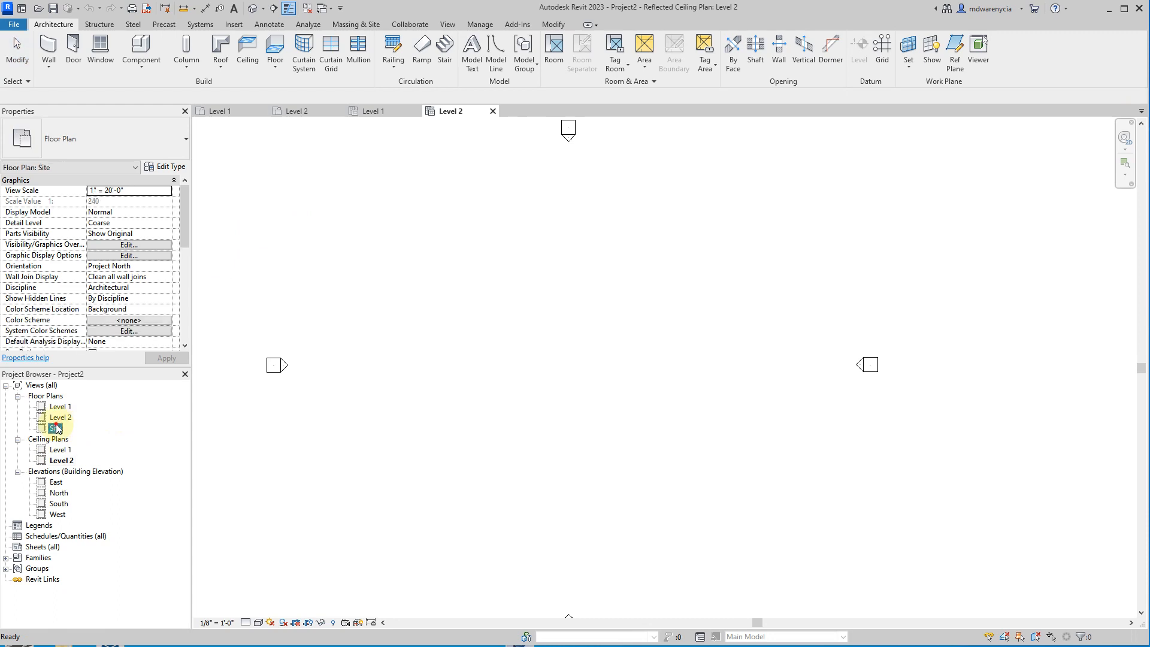
double_click(56, 482)
double_click(58, 493)
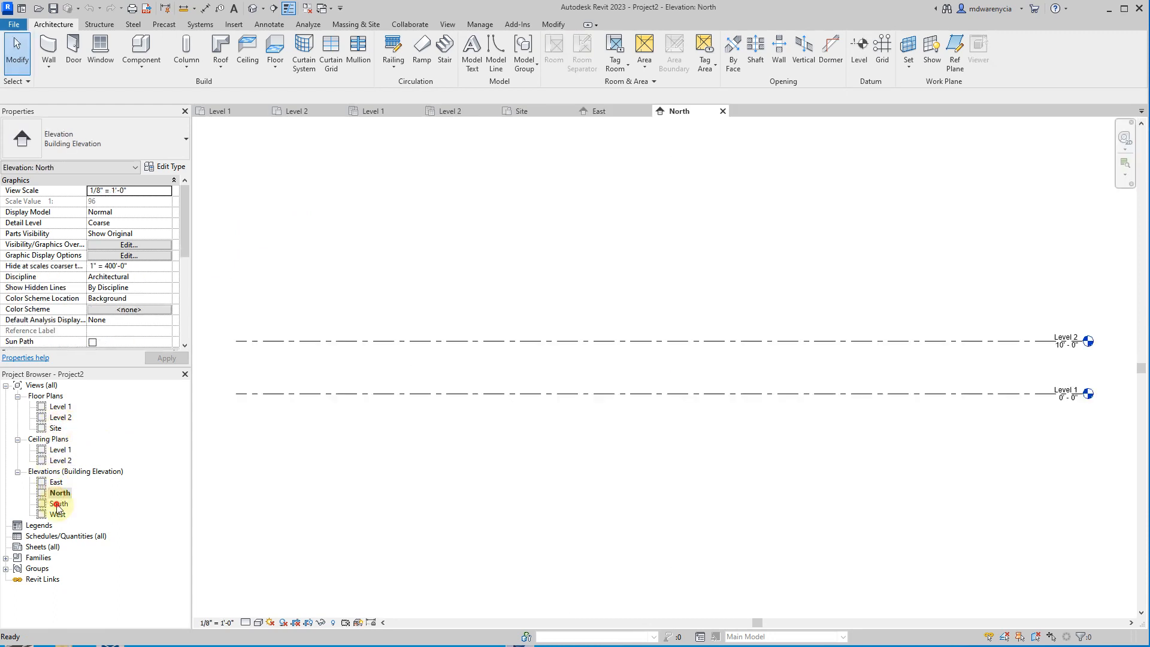
double_click(59, 503)
double_click(57, 514)
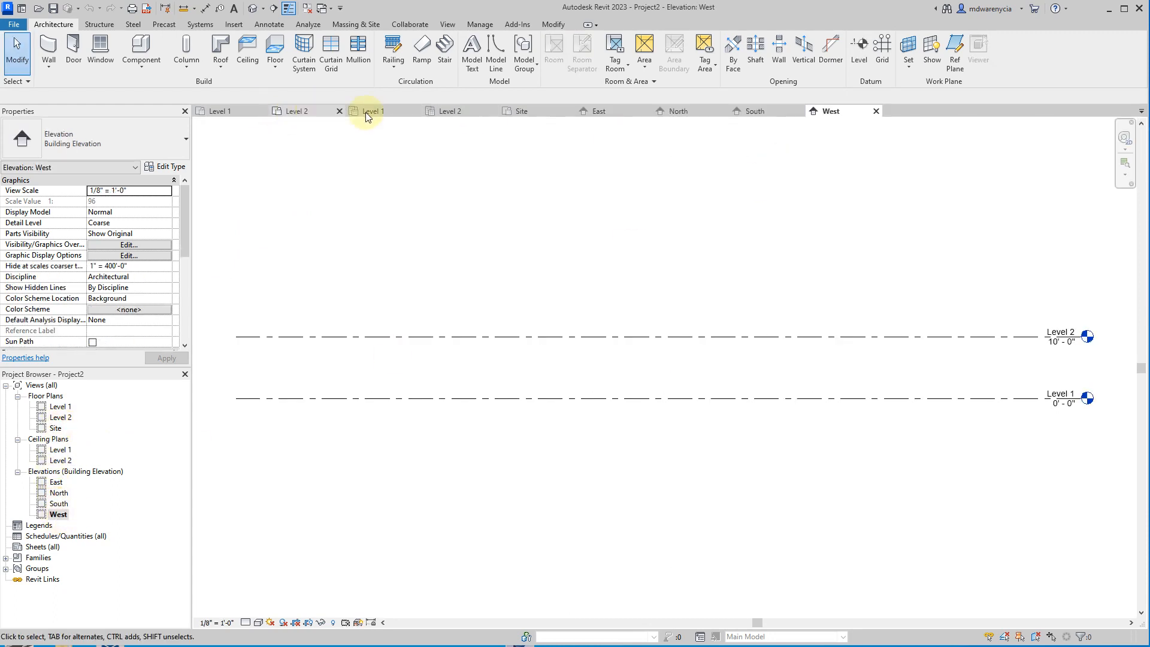
Step: Close every open view except the Level 1 floor plan
left_click(877, 111)
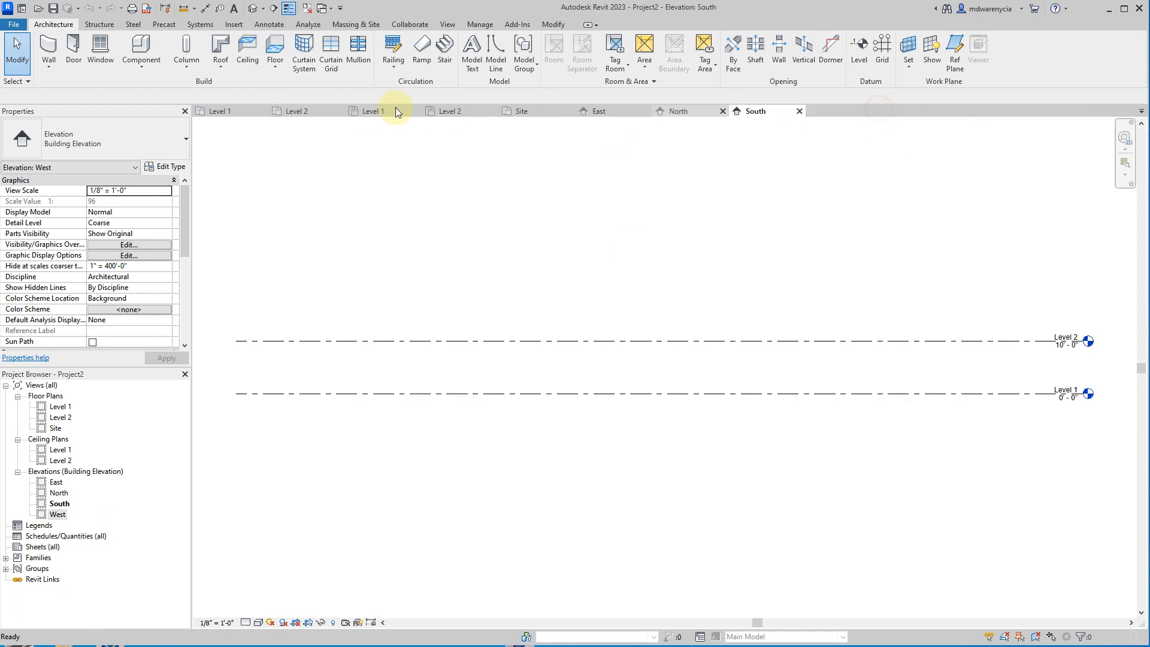
left_click(339, 111)
left_click(340, 111)
left_click(340, 112)
left_click(340, 112)
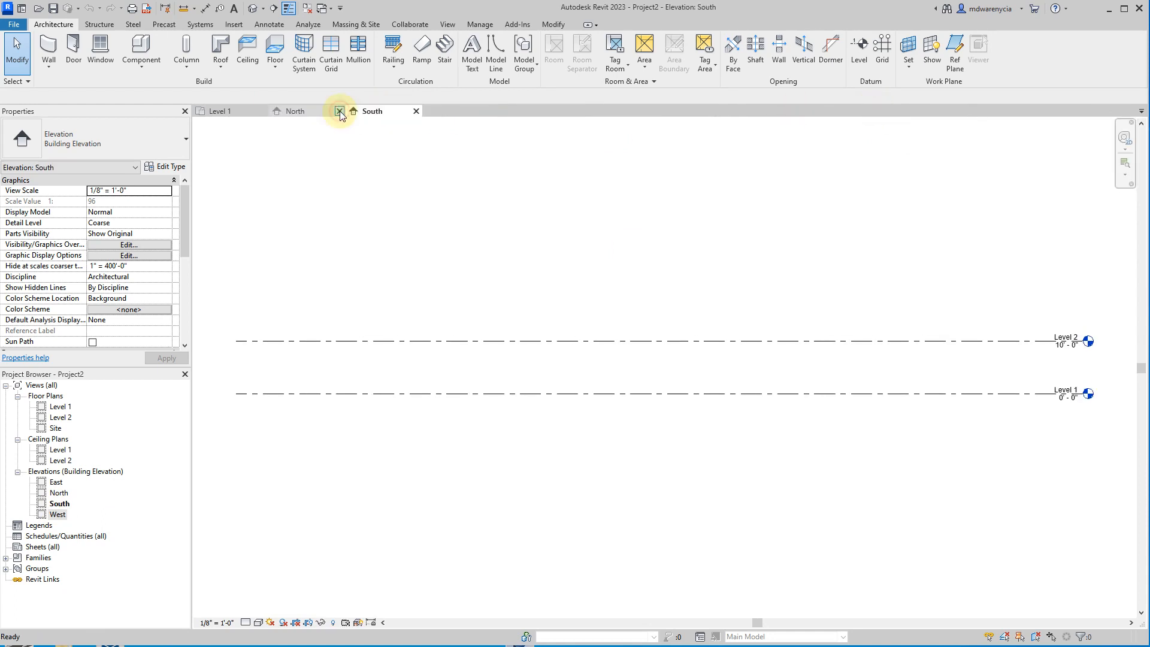
left_click(340, 111)
left_click(340, 112)
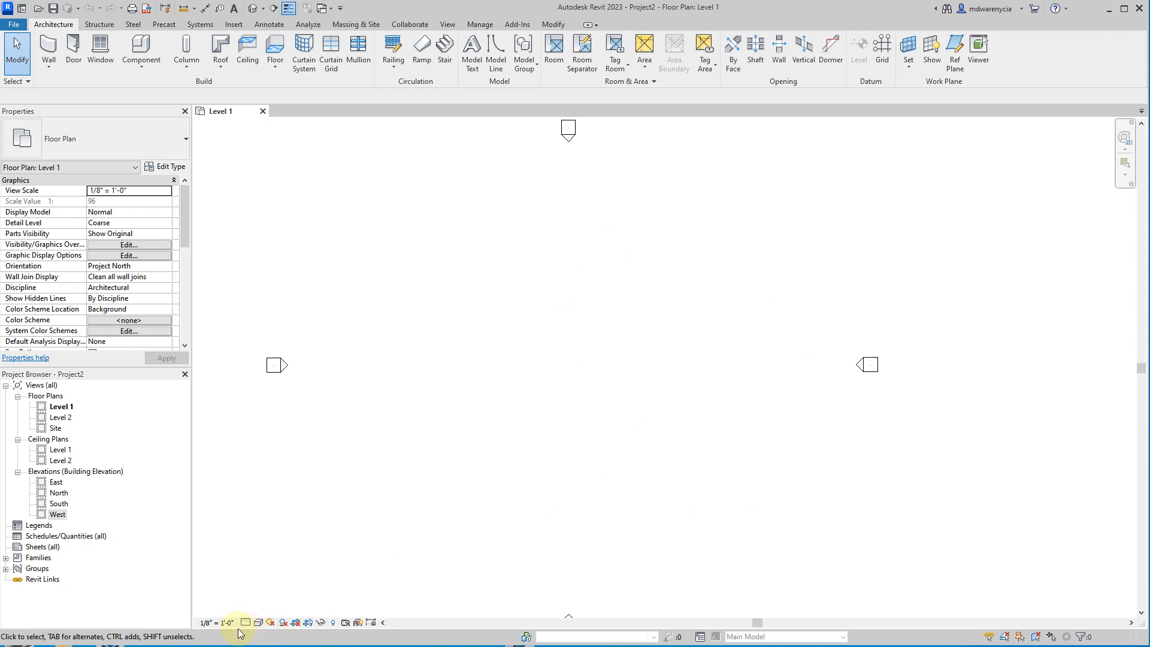
Step: Review the available view scales, detail levels and visual styles for the Level 1 floor plan without changing any
left_click(217, 623)
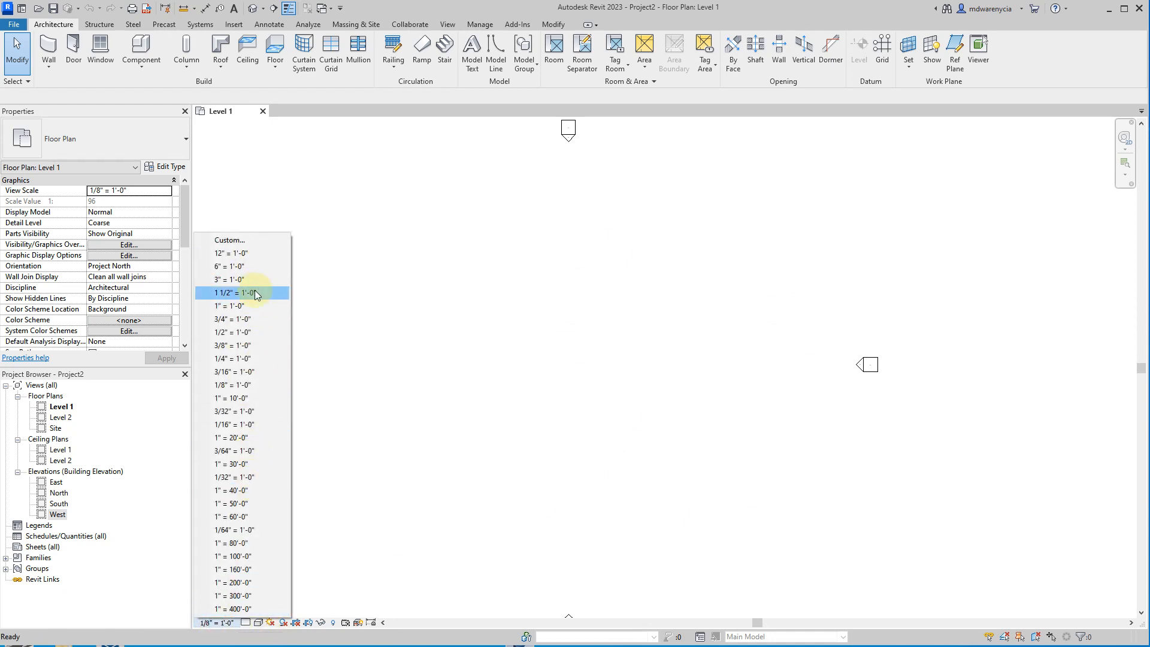
left_click(288, 175)
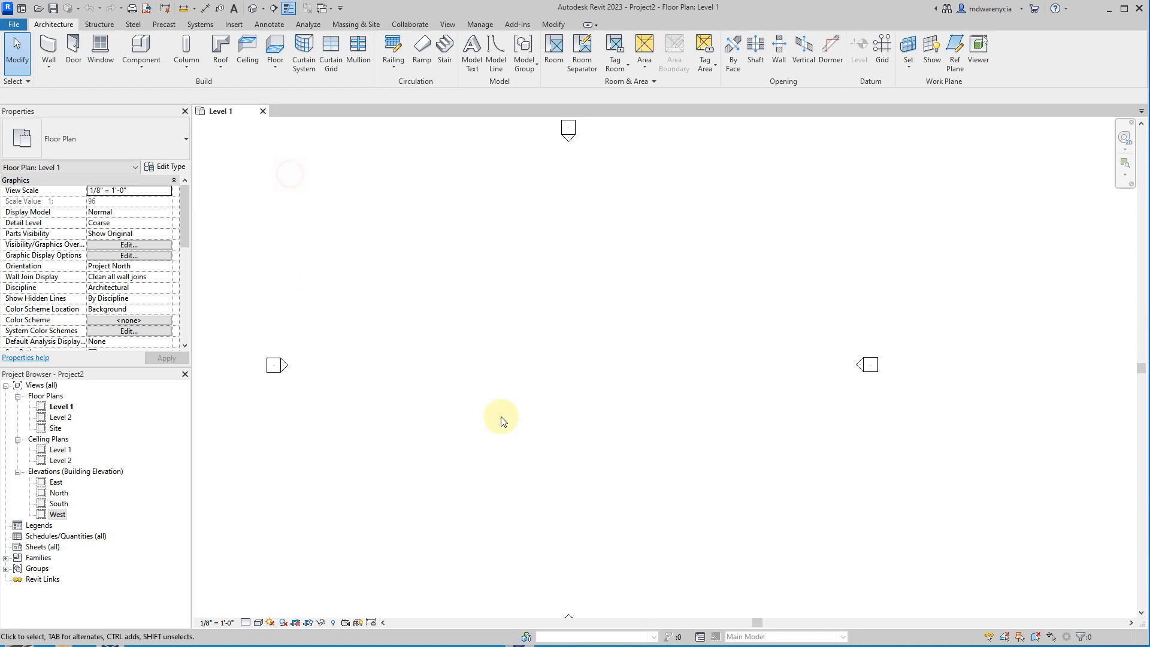
left_click(246, 623)
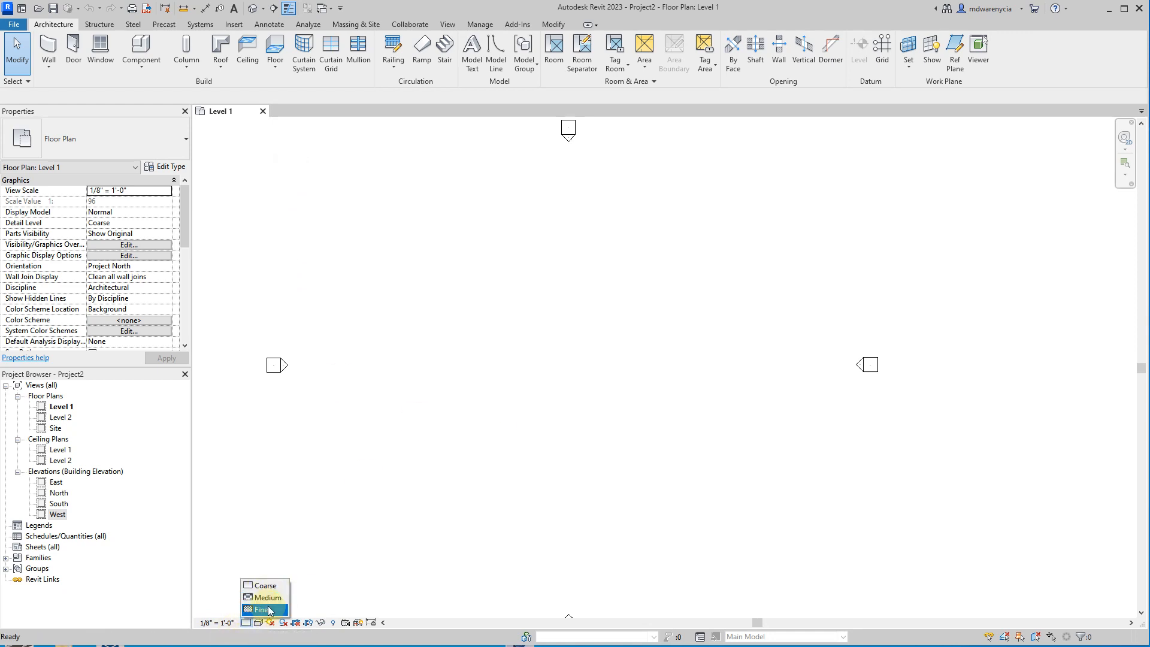
left_click(322, 522)
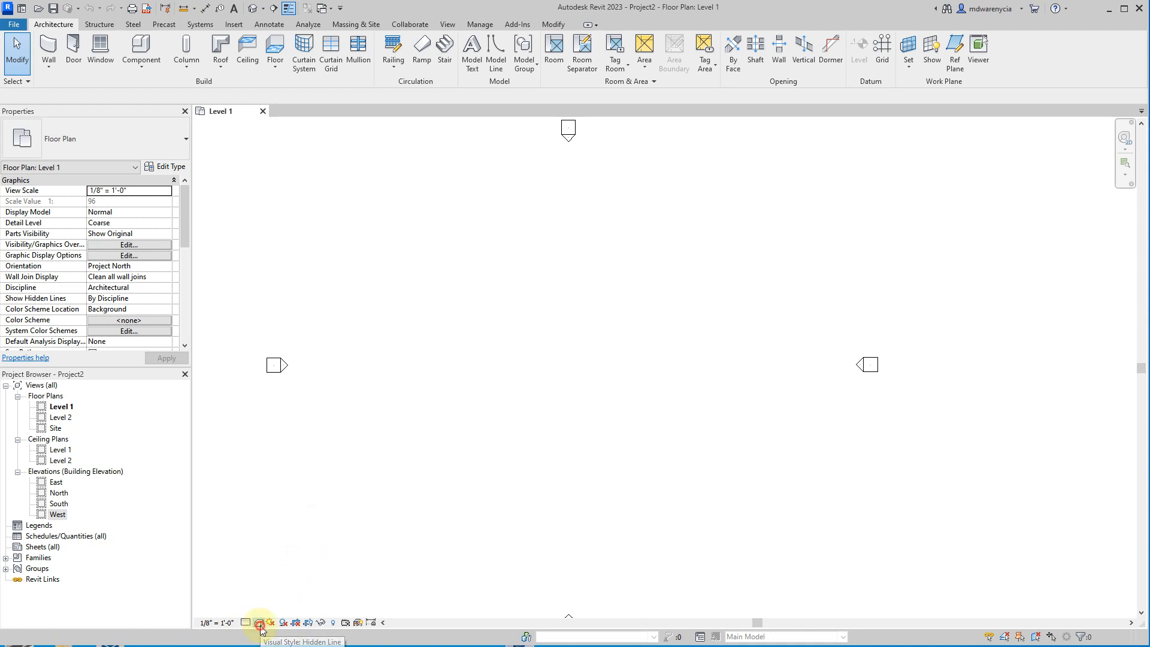
left_click(259, 623)
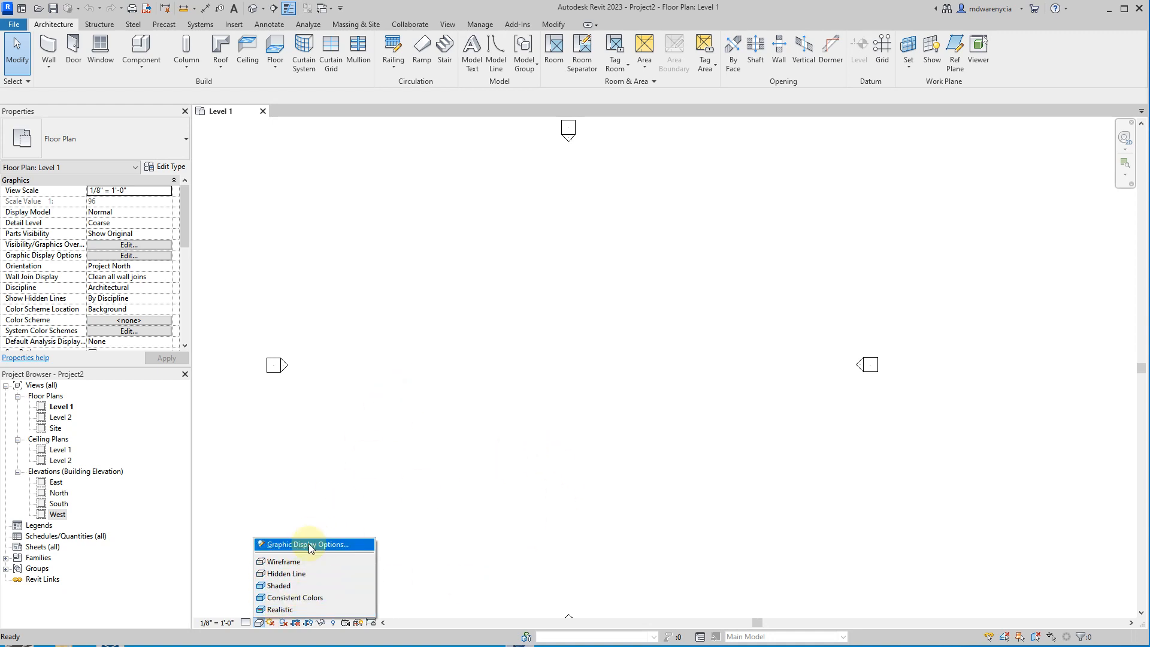
left_click(569, 404)
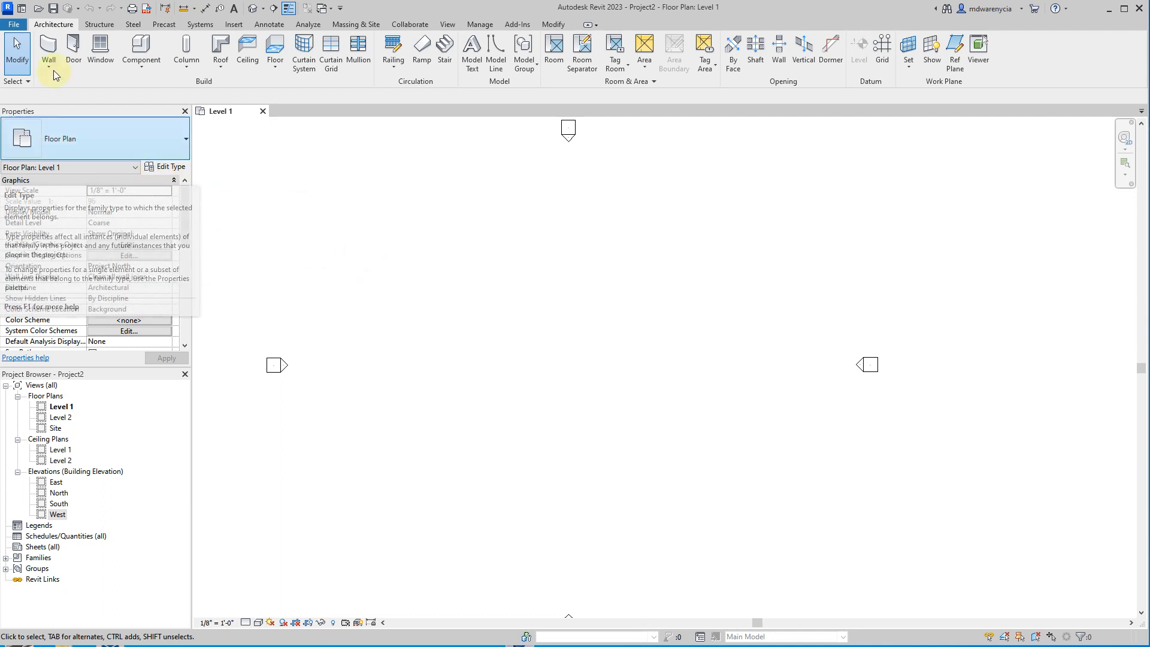
key("w")
key("a")
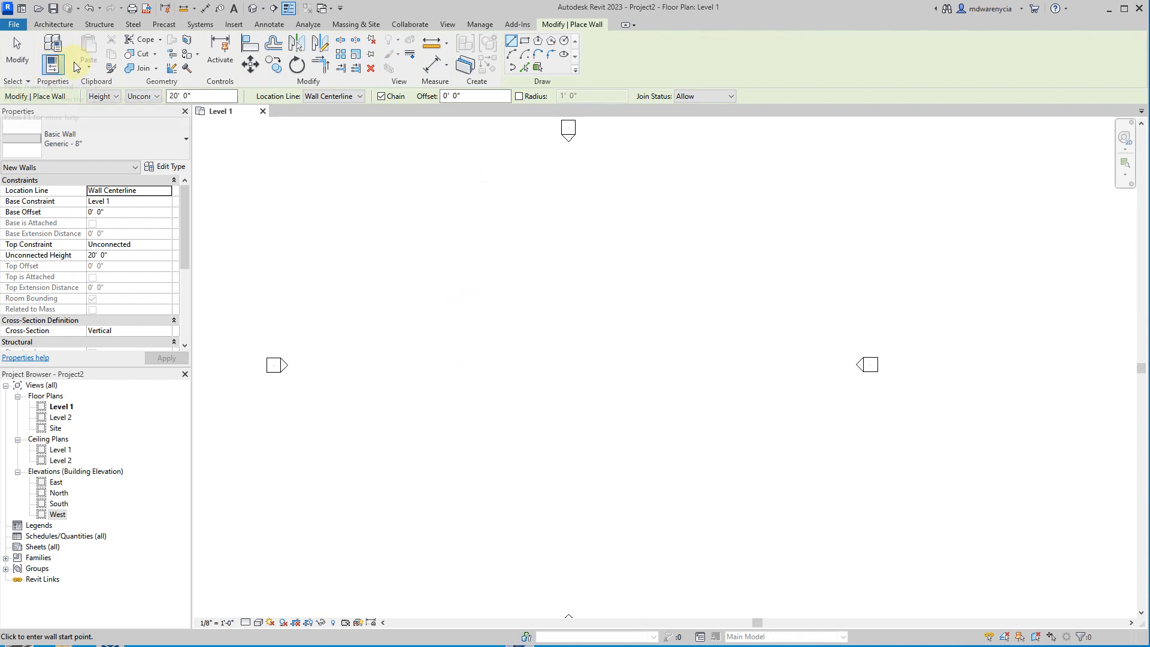
key("Escape")
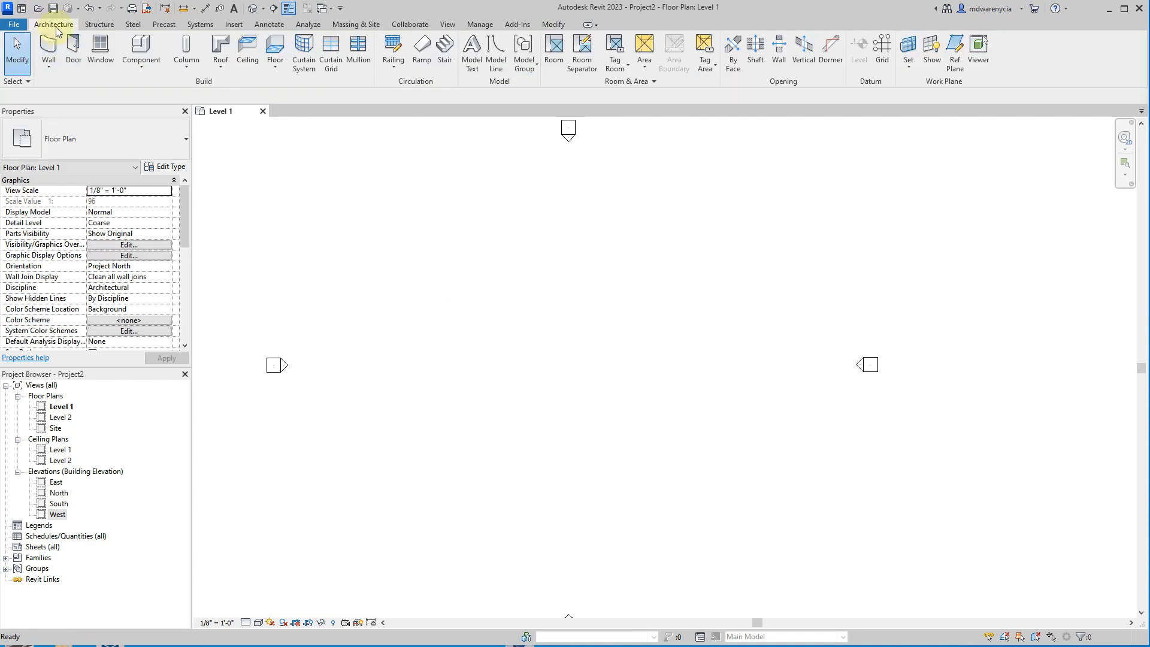
Step: Draw a vertical Generic - 8" wall about 16'-6" long between the elevation markers on Level 1, and end the Wall command
left_click(46, 48)
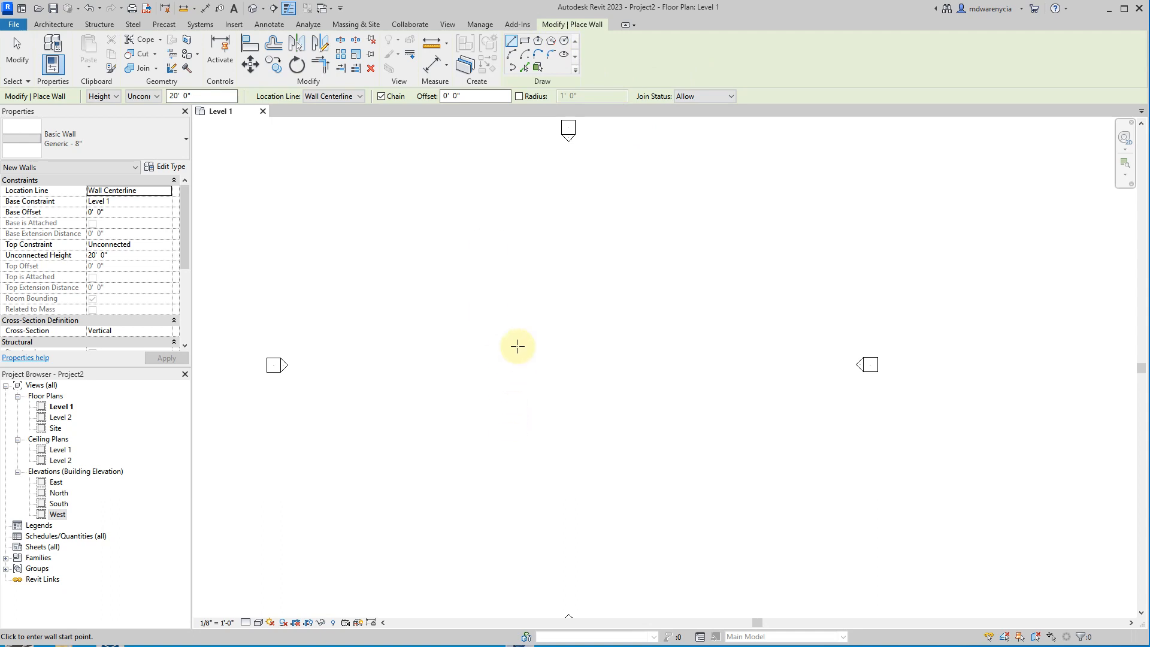
left_click(509, 266)
left_click(509, 325)
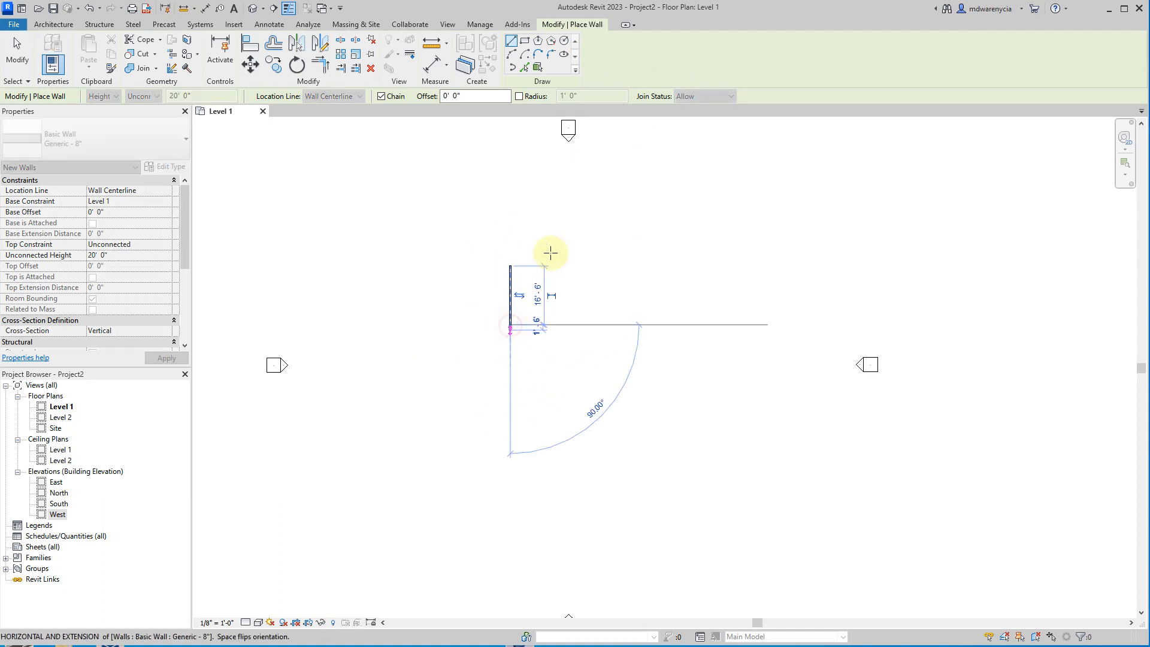
key("Escape")
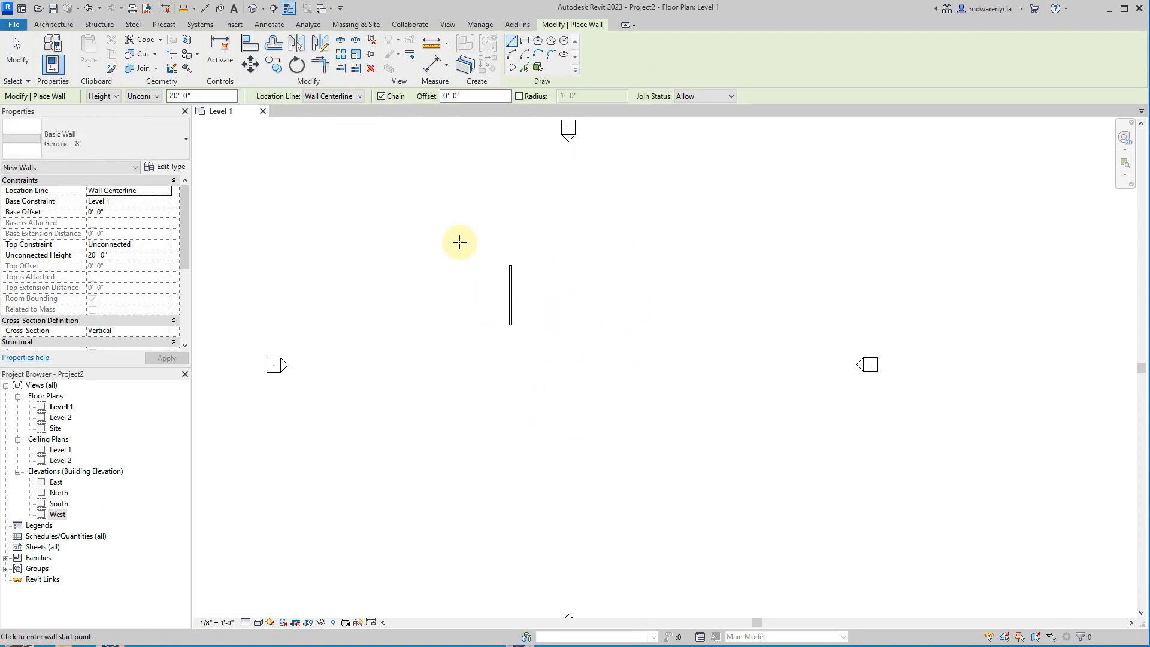
key("Escape")
Step: Select the new wall and change its type to Generic - 12", ending with Interior - 6 1/8" Partition (2-hr)
left_click_drag(552, 347, 478, 246)
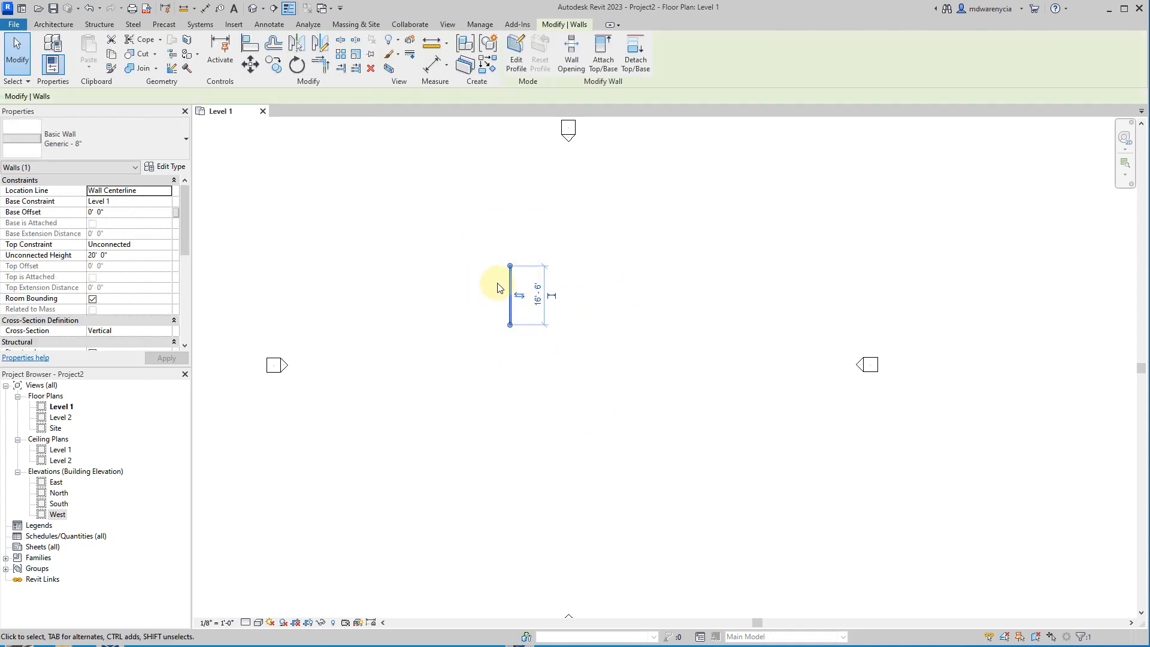
scroll(503, 288, "up", 1)
scroll(502, 292, "up", 1)
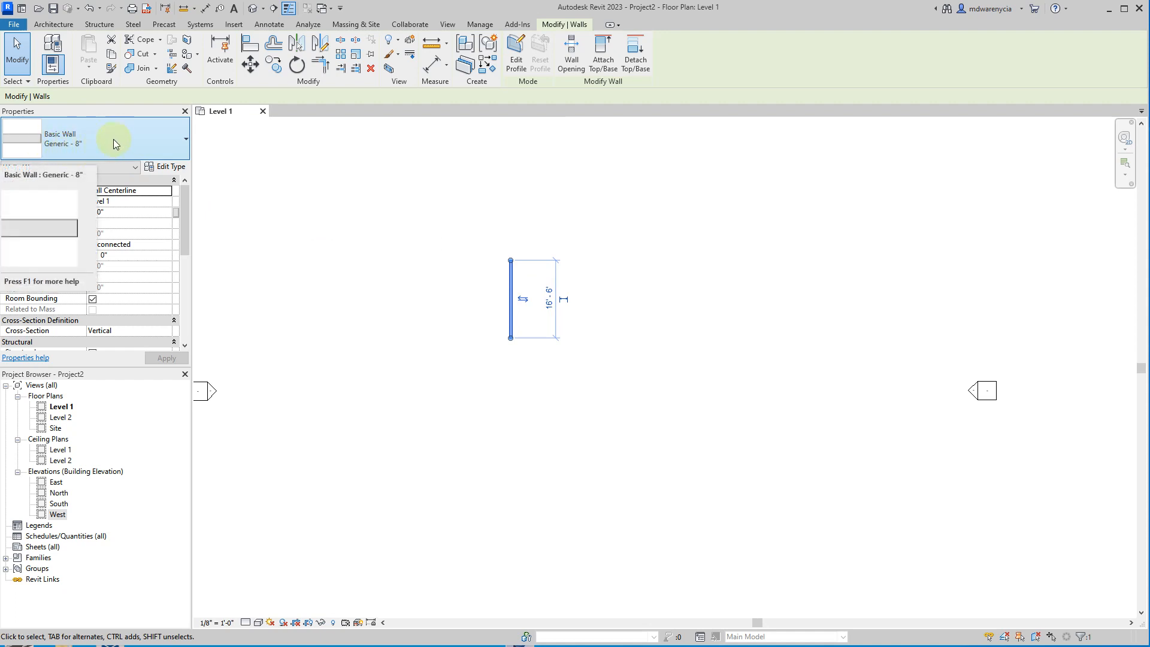
left_click(162, 142)
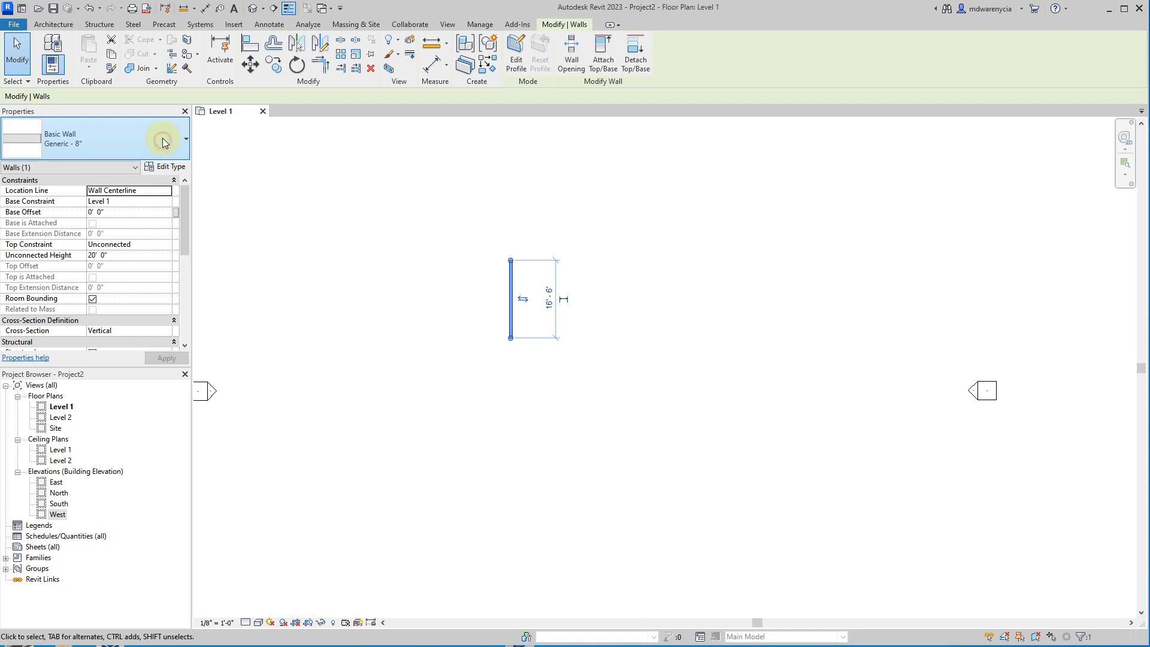
left_click(150, 143)
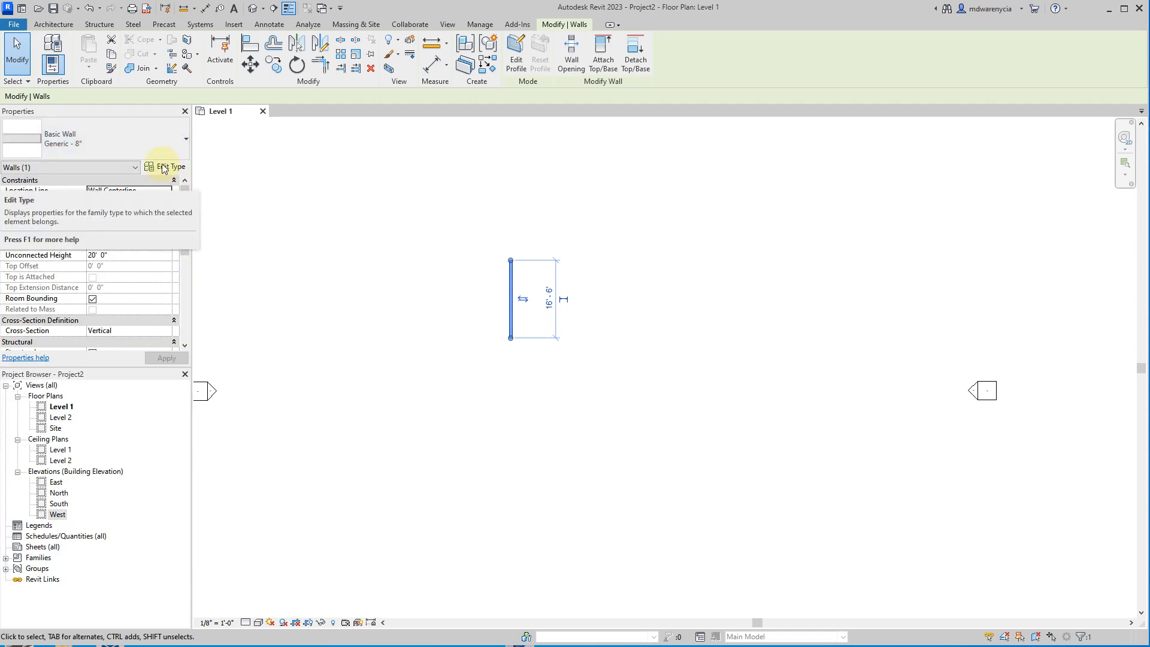
left_click(141, 140)
left_click(79, 278)
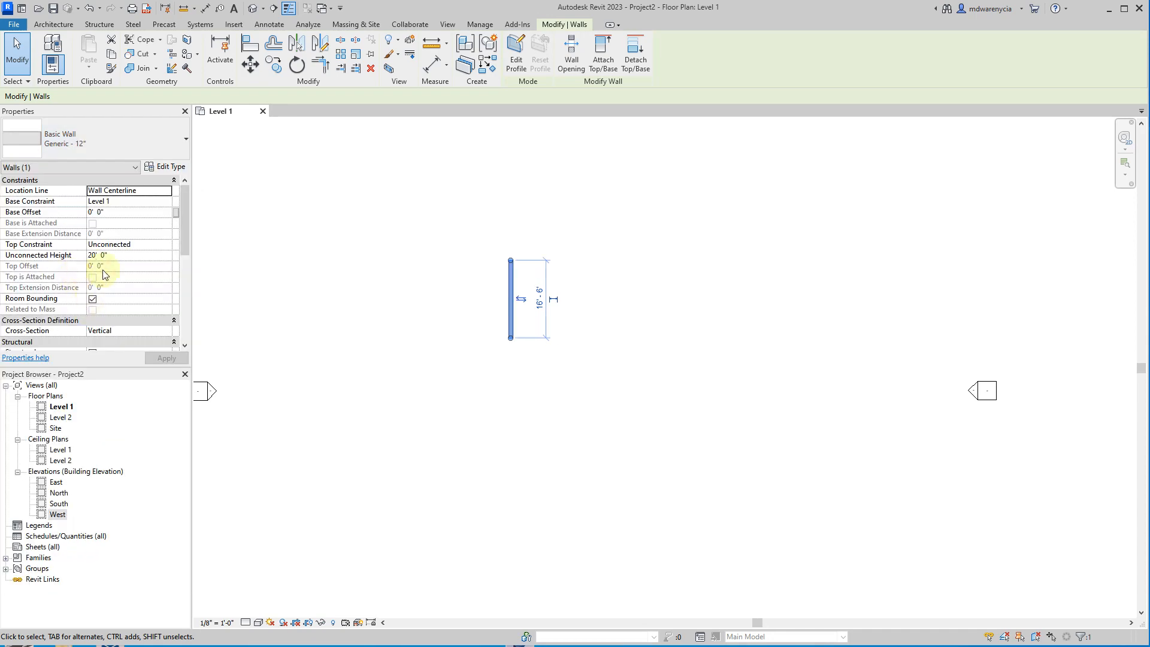
left_click(117, 154)
left_click(90, 322)
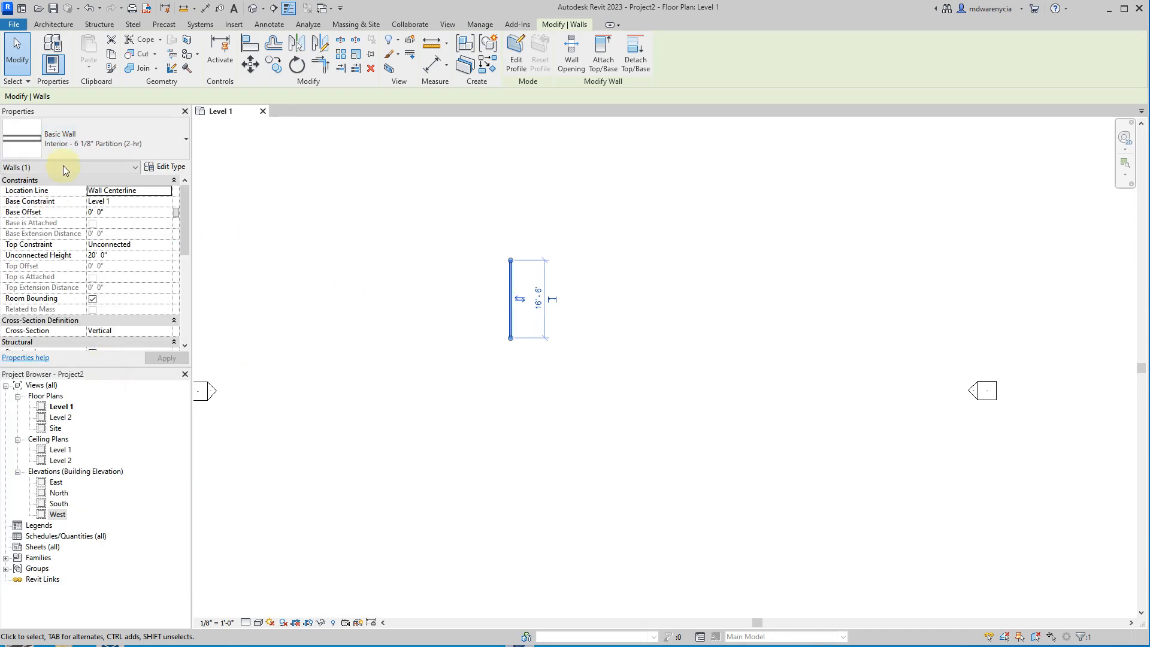
Step: Examine the type properties of the selected partition wall and close them without changes
left_click(167, 168)
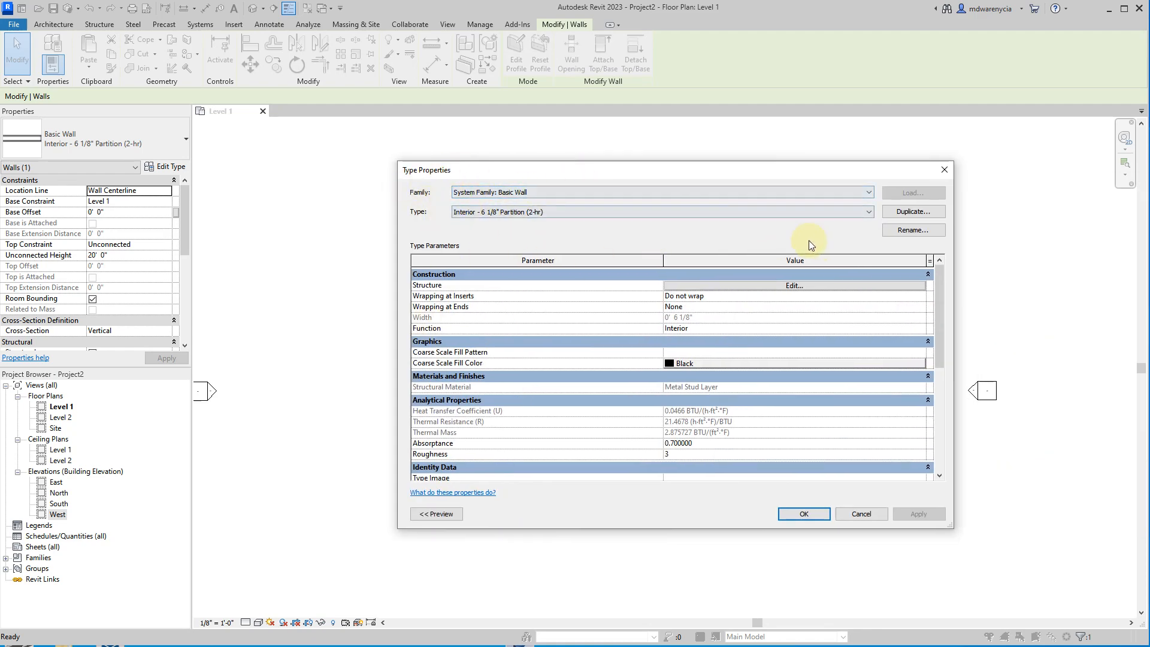
left_click(836, 214)
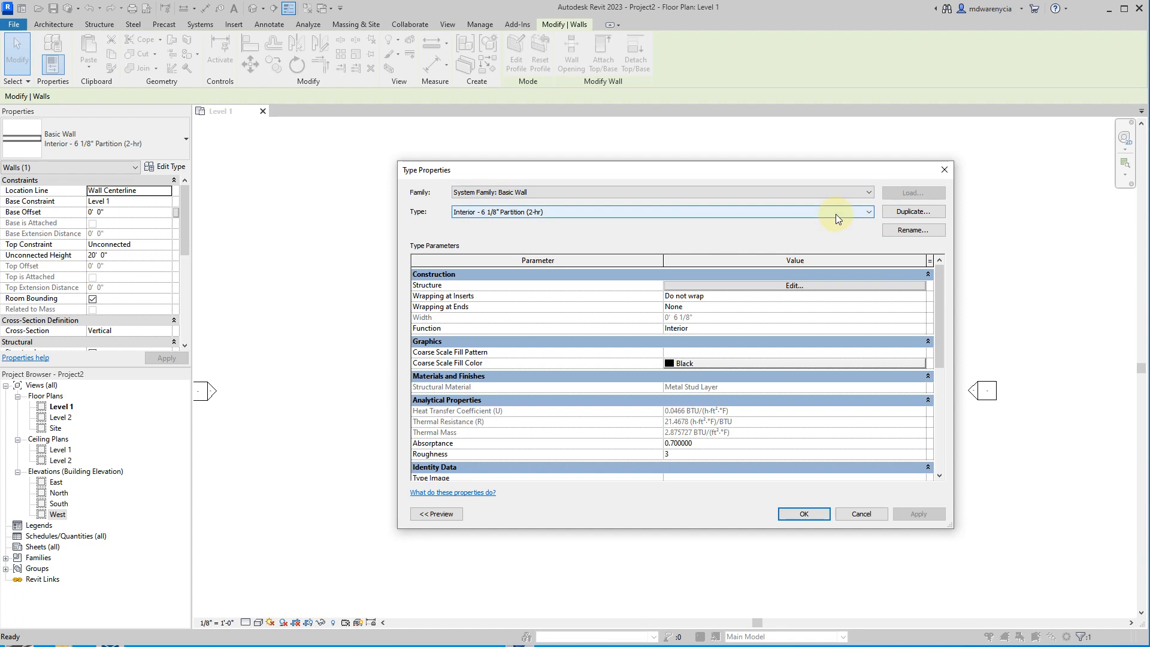
left_click(746, 213)
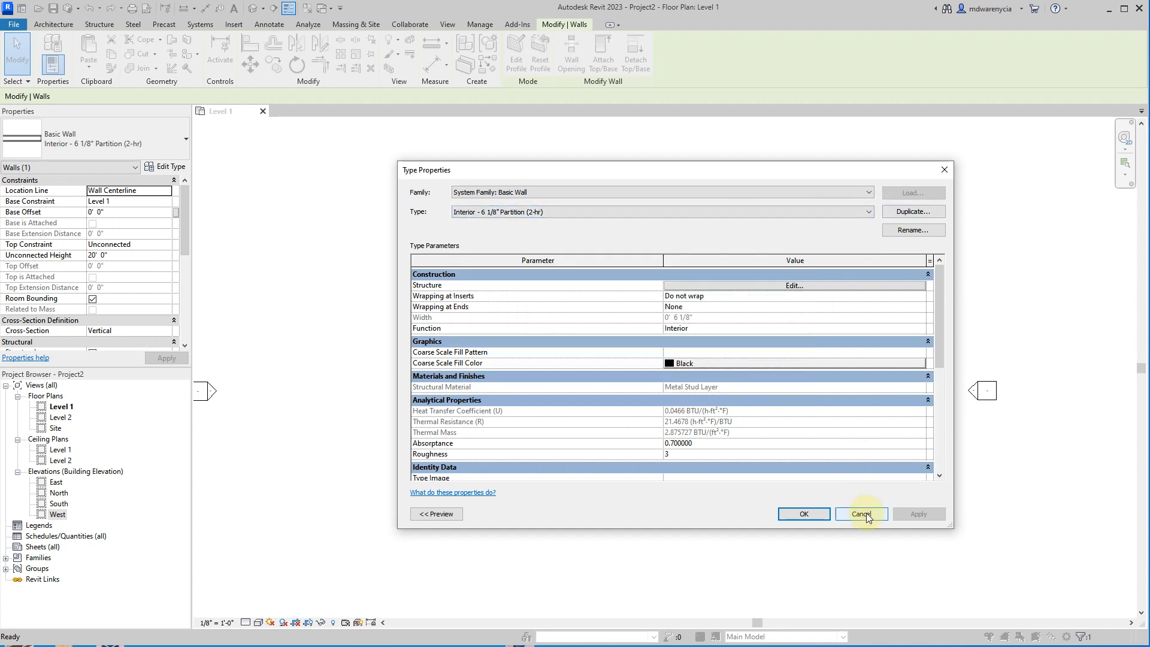
left_click(888, 519)
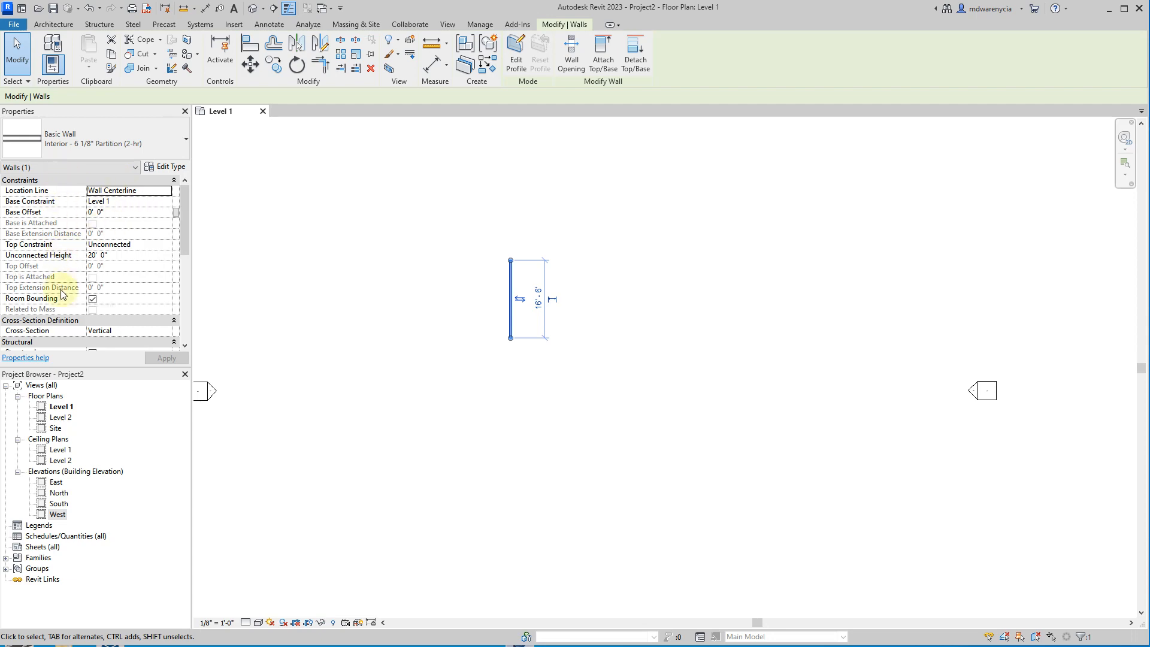
Step: Compare the properties of the east elevation marker's body and its view arrow, clearing the selection at the end
left_click_drag(995, 426, 957, 368)
left_click(1098, 401)
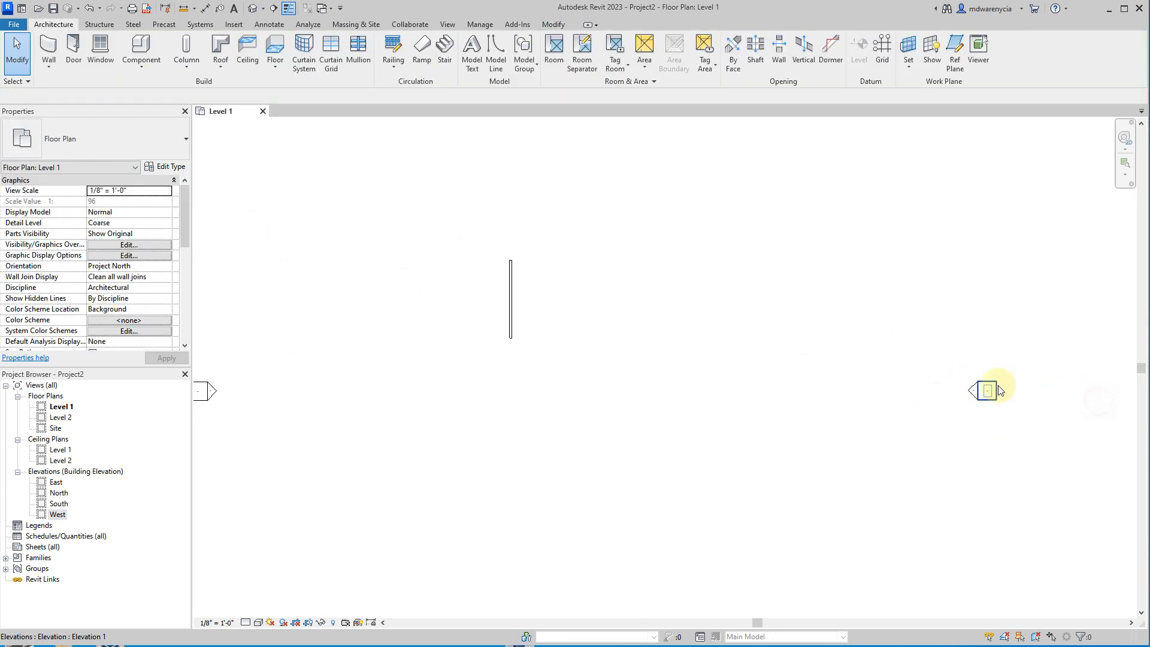
left_click(995, 389)
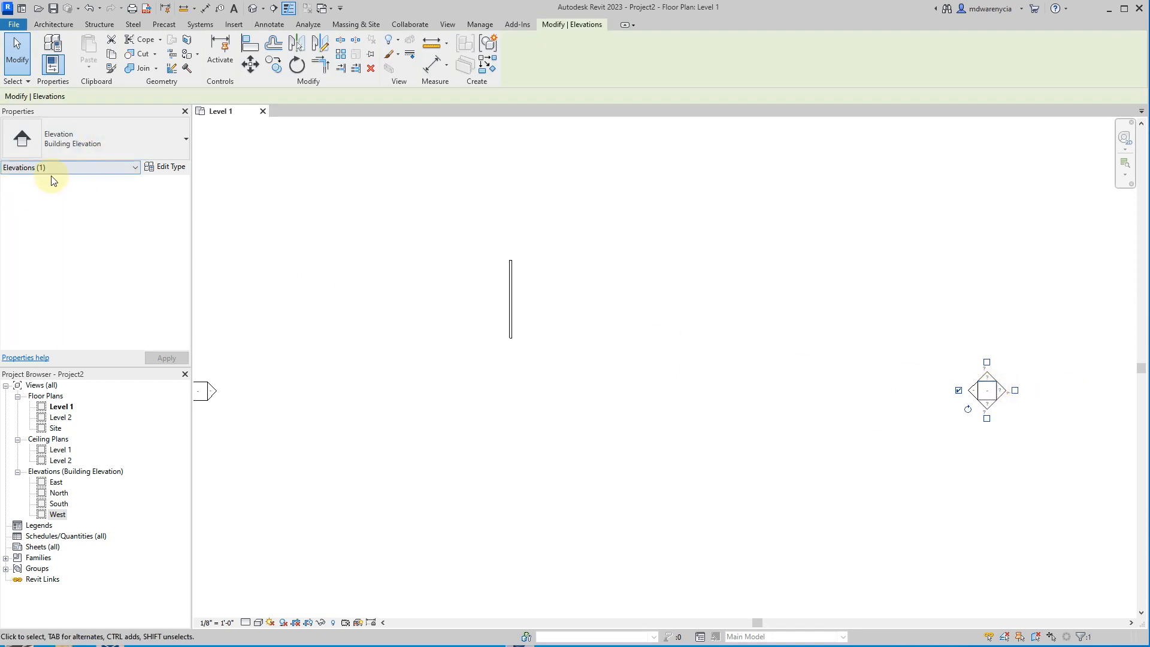
left_click(887, 407)
left_click(972, 390)
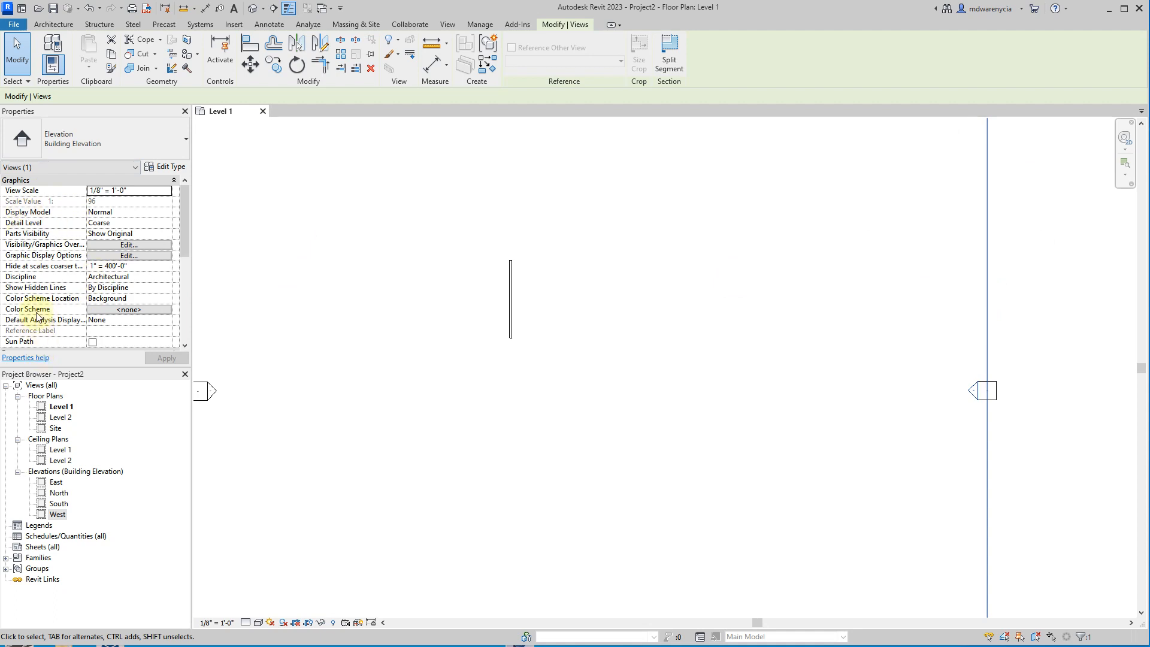
left_click(608, 379)
Step: Select the partition wall again and read through its full list of instance properties
left_click(511, 317)
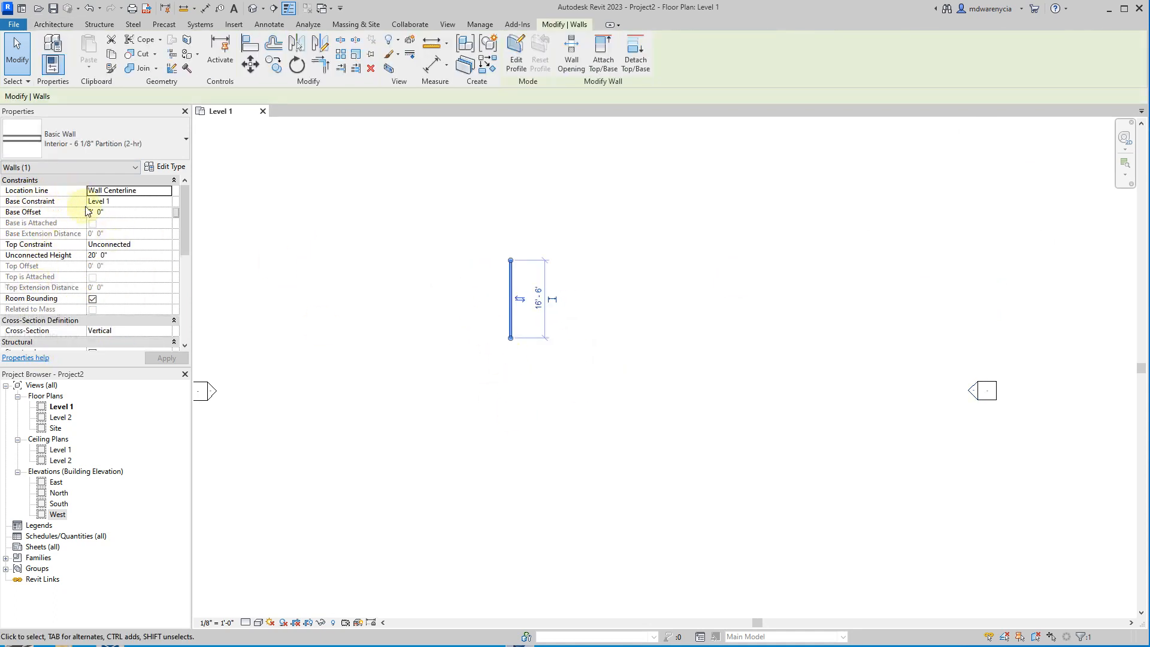
left_click(529, 404)
mouse_move(186, 227)
left_mouse_down()
mouse_move(185, 285)
mouse_move(183, 219)
left_mouse_up()
scroll(119, 273, "down", 7)
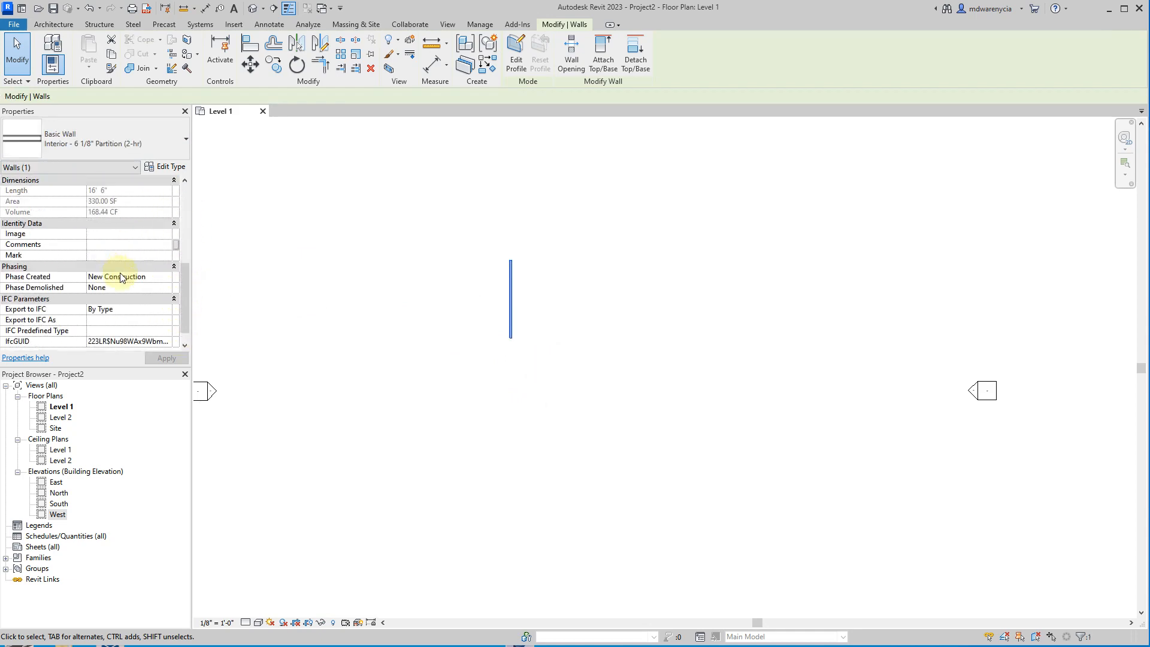
scroll(117, 267, "up", 6)
scroll(113, 239, "up", 1)
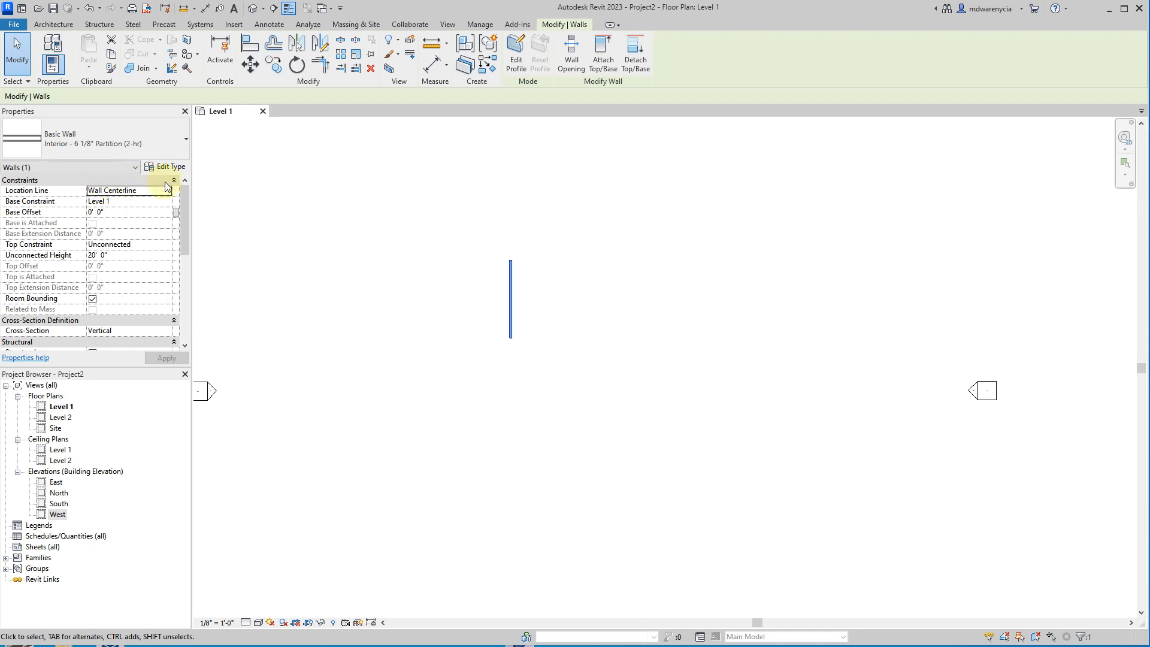
Step: Collapse the selected wall's property groups from Constraints through Phasing
left_click(74, 181)
left_click(82, 191)
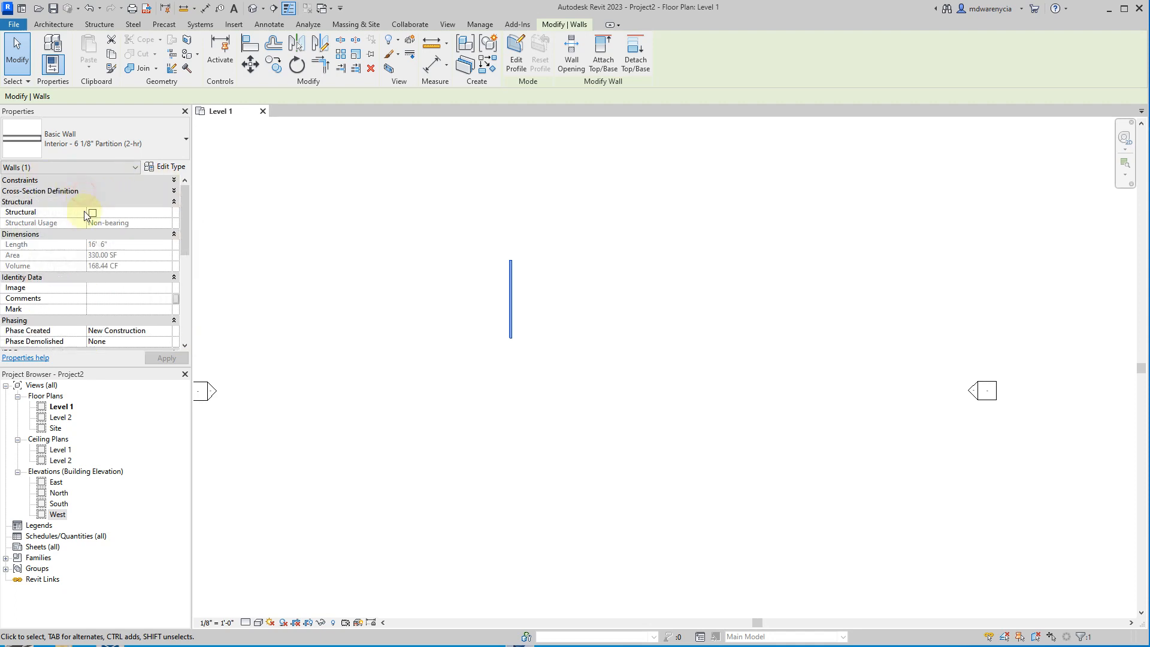
left_click(78, 202)
left_click(57, 212)
left_click(70, 223)
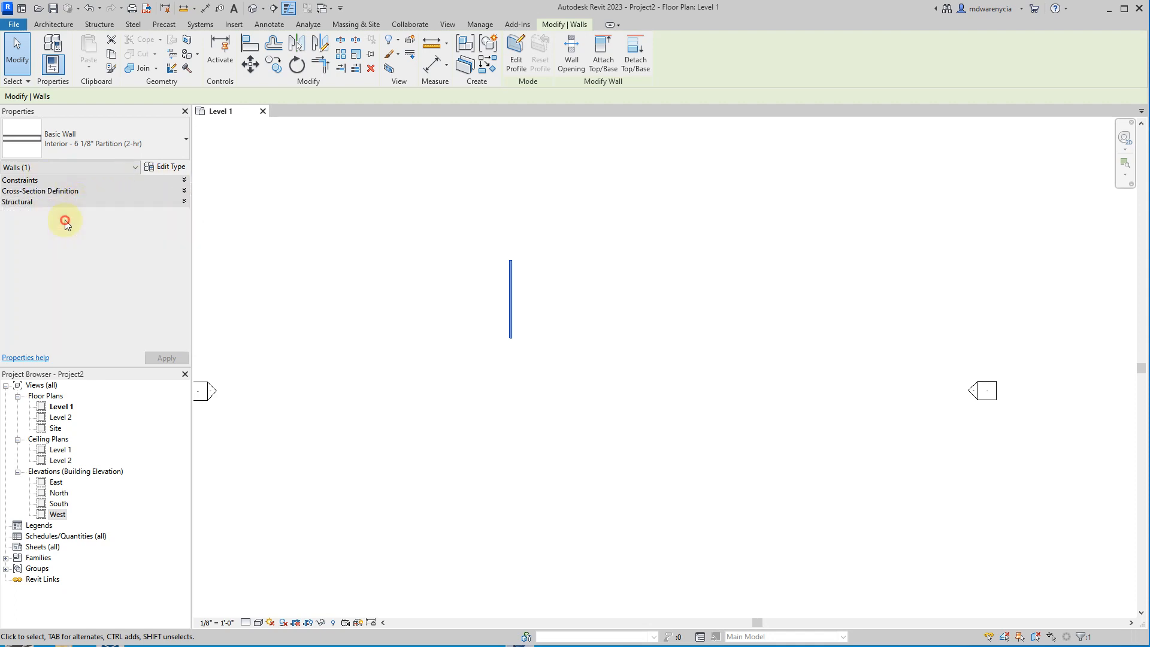
left_click(62, 237)
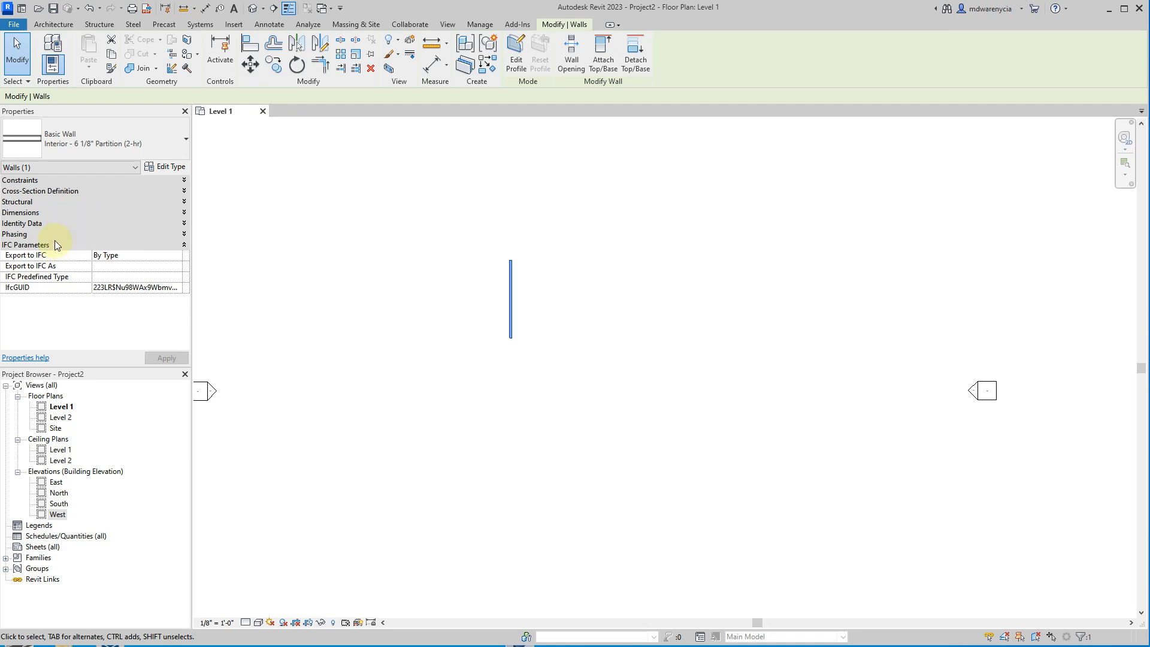
Step: Expand the wall's property groups again and review the instance properties, returning to Constraints
left_click(55, 235)
left_click(54, 223)
left_click(51, 213)
left_click(52, 202)
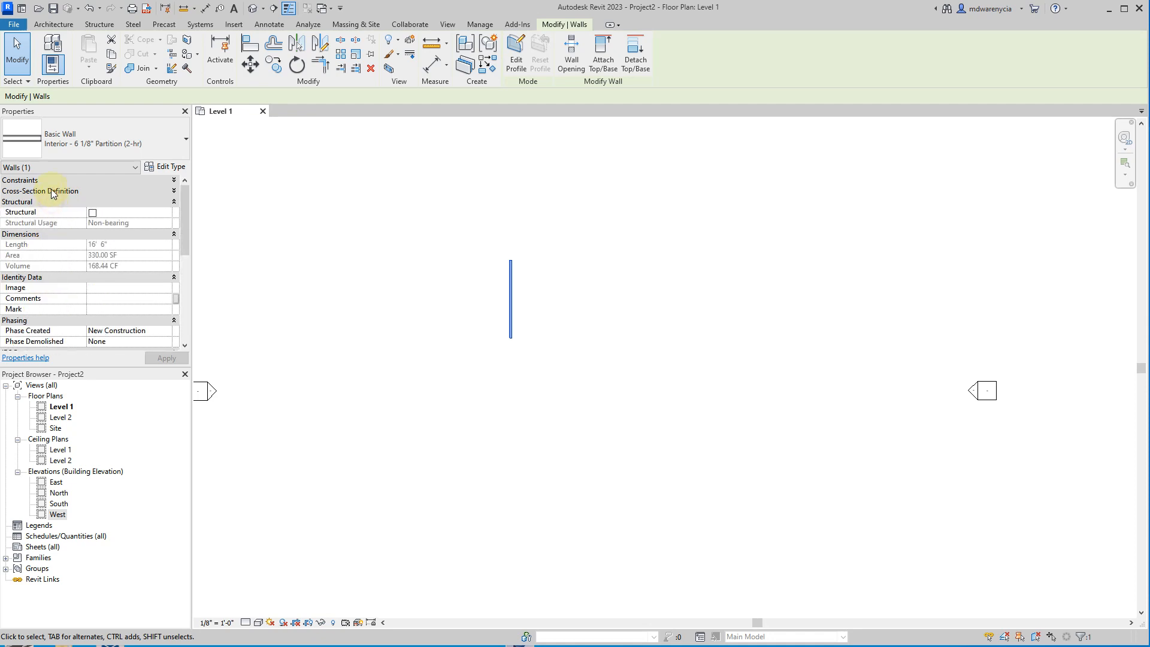
left_click(51, 190)
left_click(60, 168)
left_click(159, 186)
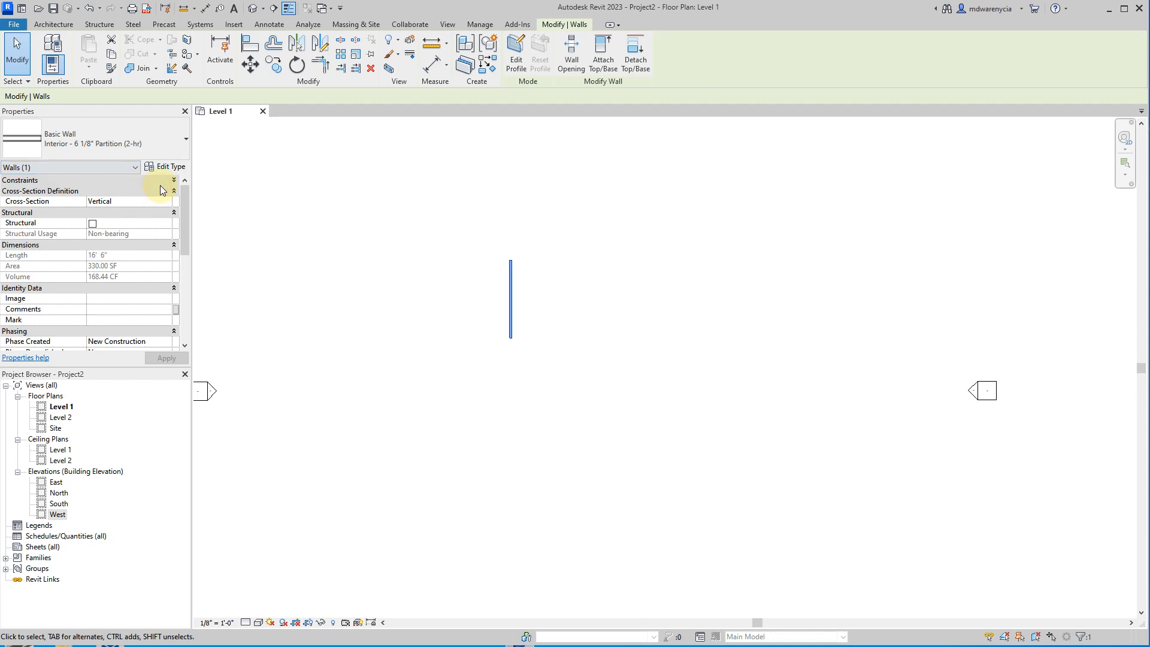
left_click(160, 185)
left_click(102, 323)
scroll(121, 346, "down", 3)
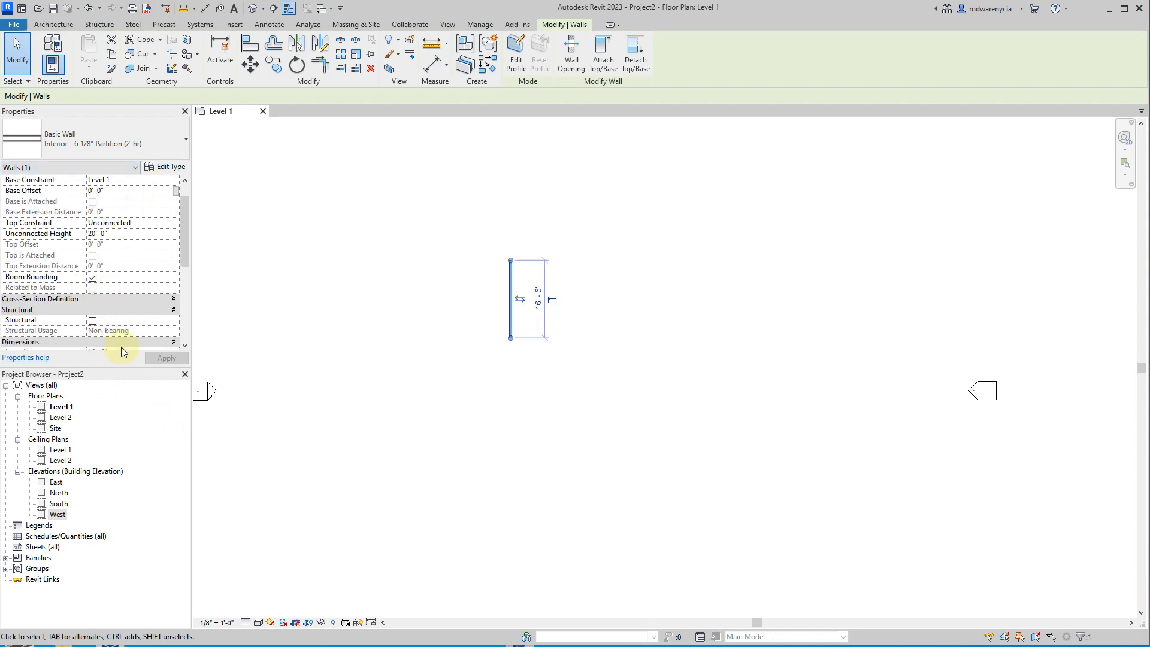
left_click(111, 239)
scroll(137, 235, "up", 3)
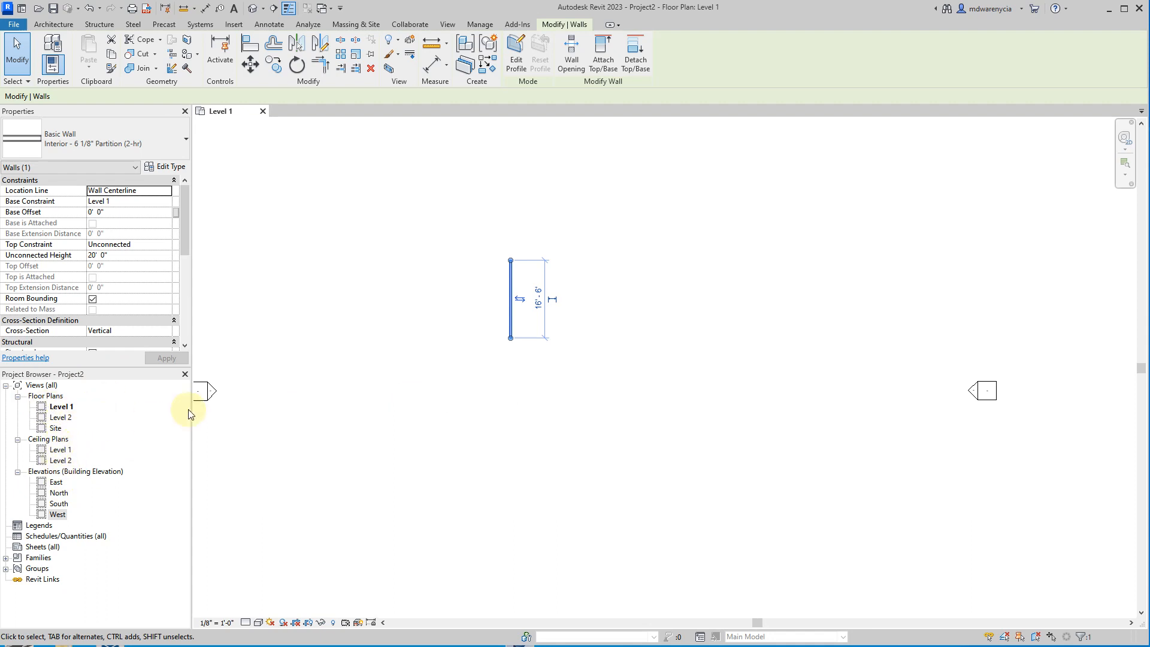
Step: Open the Level 2 floor plan, compare it with Level 1, and check the Sheets category of the project before returning to the Level 2 plan
double_click(61, 418)
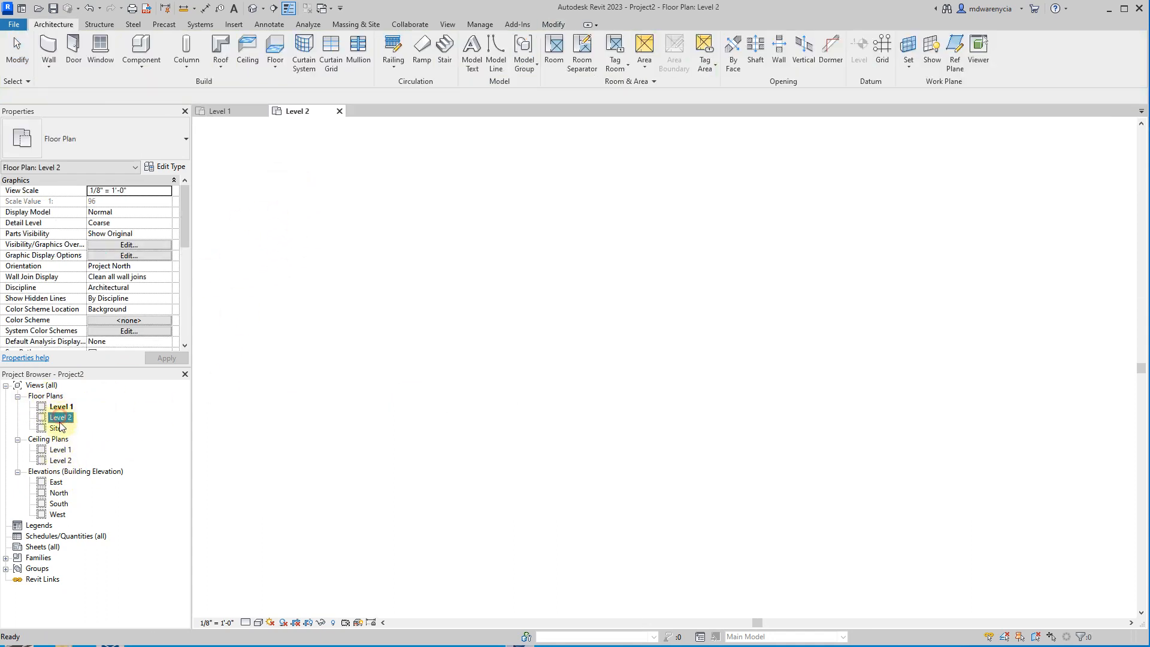
left_click(395, 227)
left_click(220, 111)
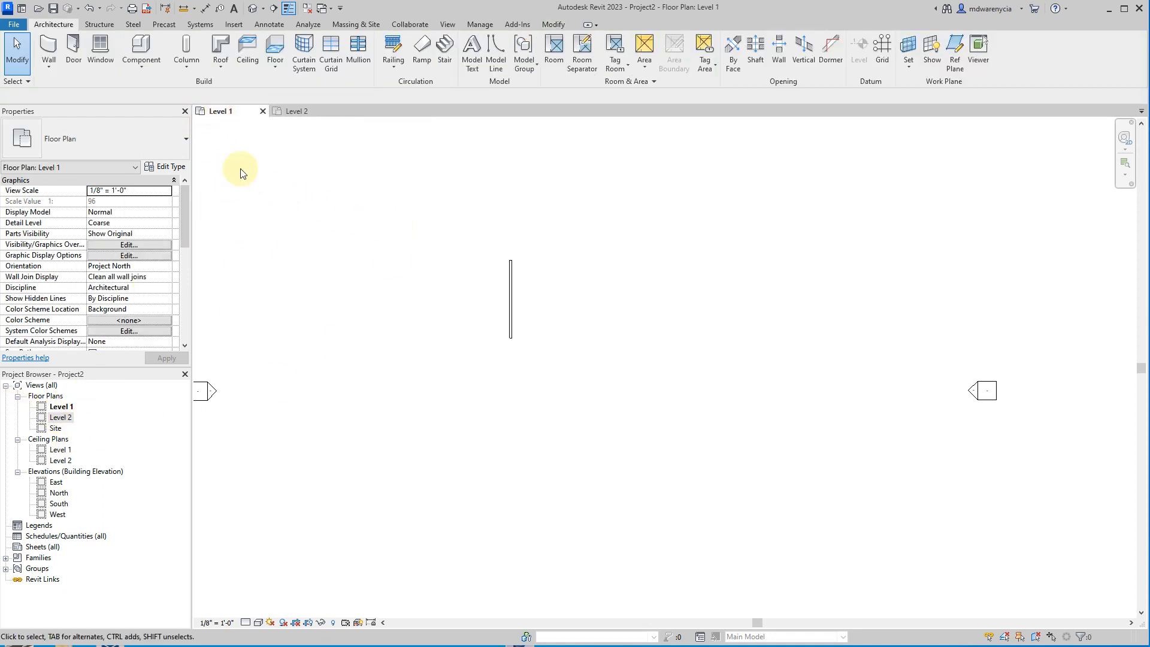
left_click(301, 108)
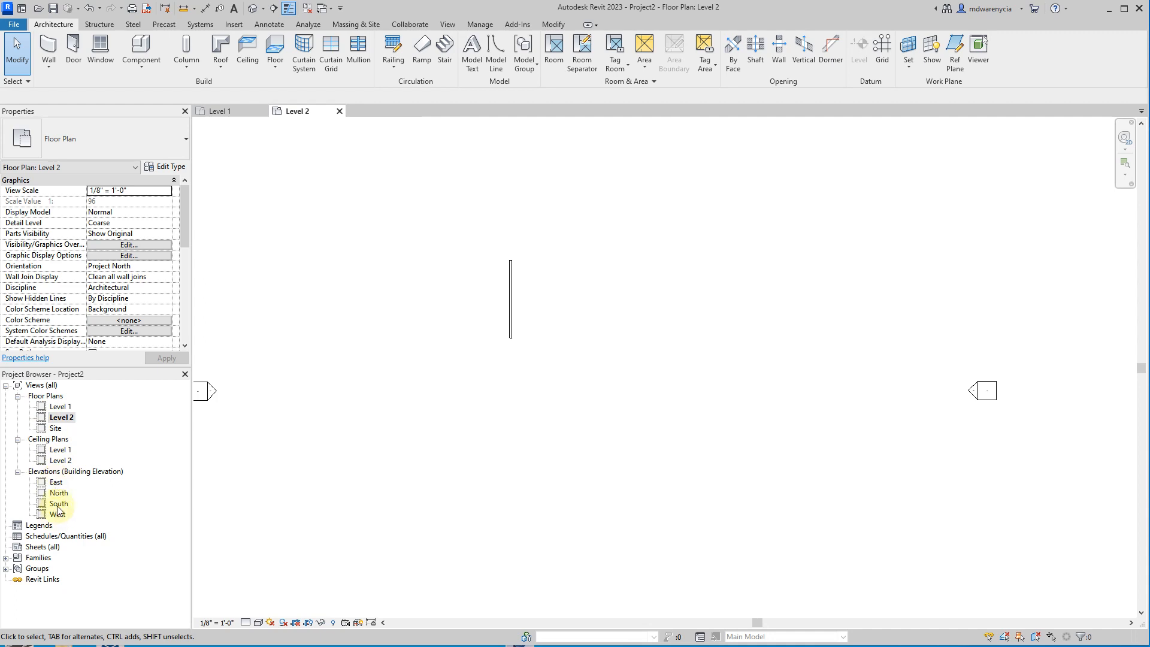
left_click(42, 547)
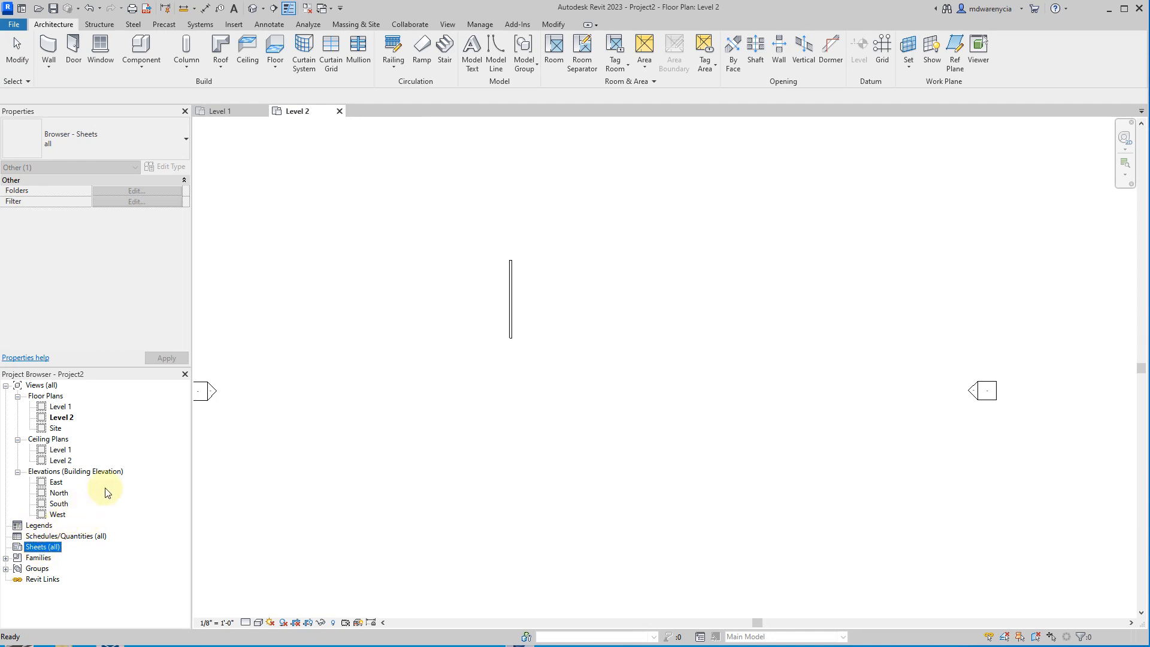
left_click(450, 480)
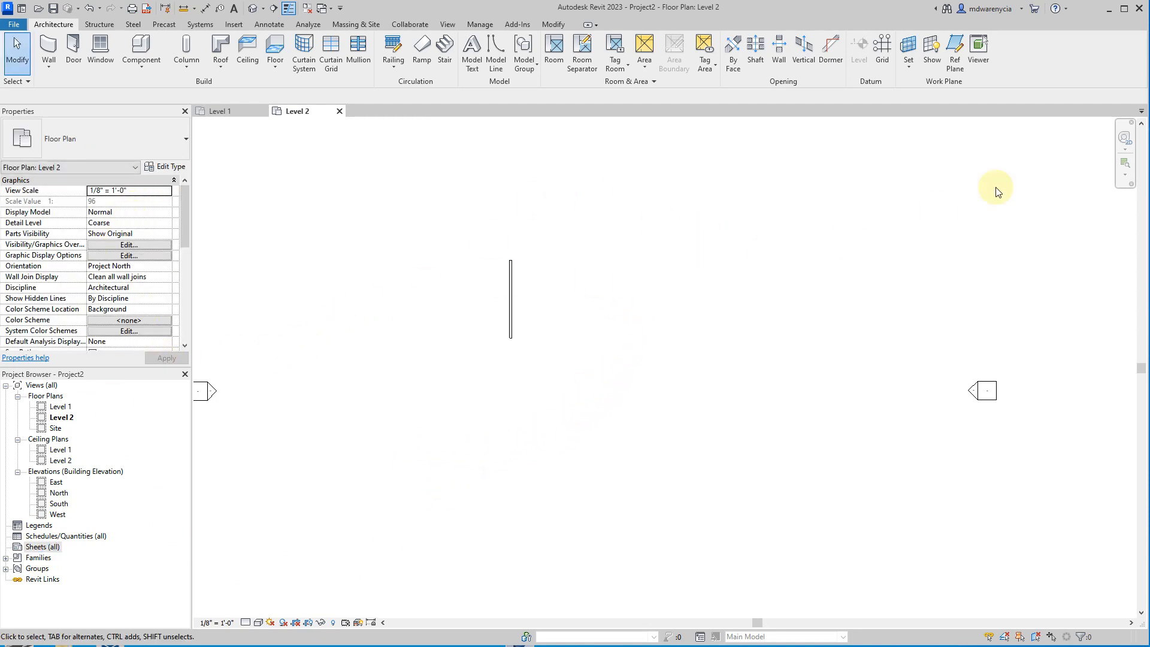
Step: Display the 2D SteeringWheel over the Level 2 plan, look at its Zoom, Rewind and Pan tools, and close it
left_click(1128, 146)
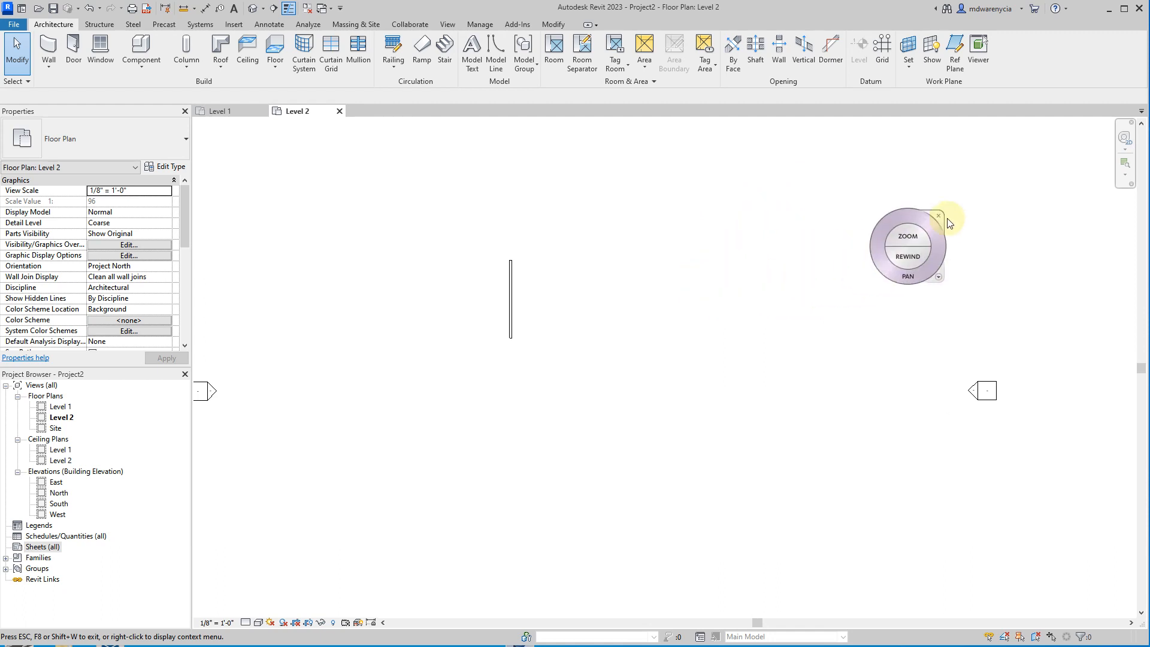
left_click(898, 248)
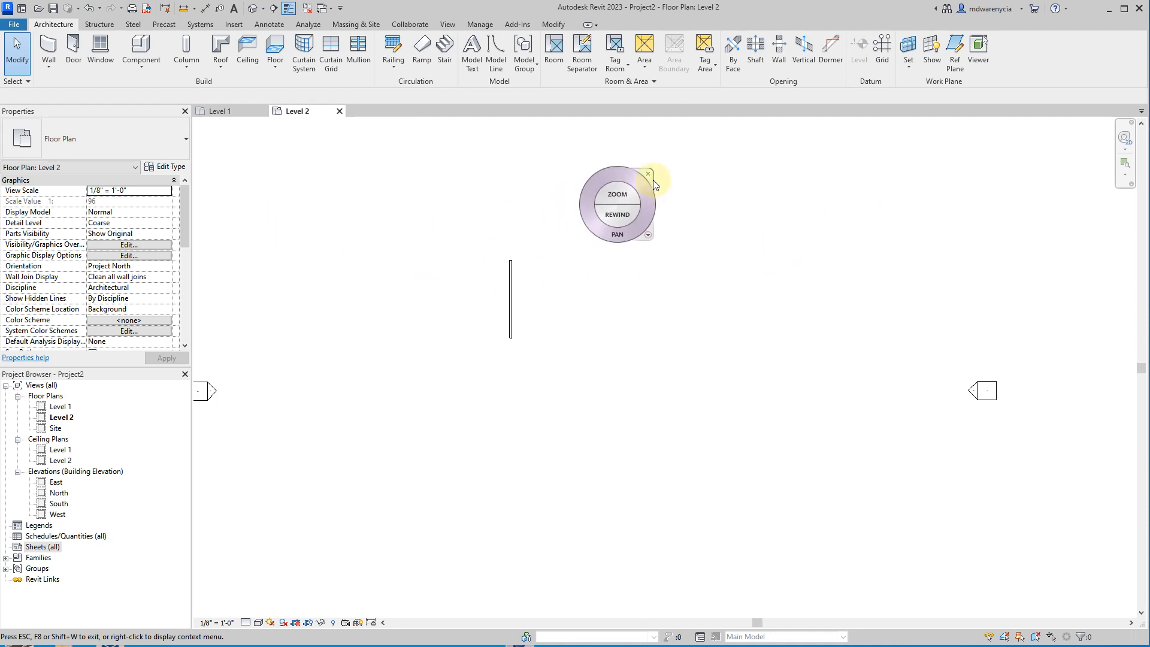
left_click(648, 174)
Step: Draw a freehand zigzag chain of Generic - 8" walls around and across the existing partition on Level 2, and end the Wall command
left_click(45, 47)
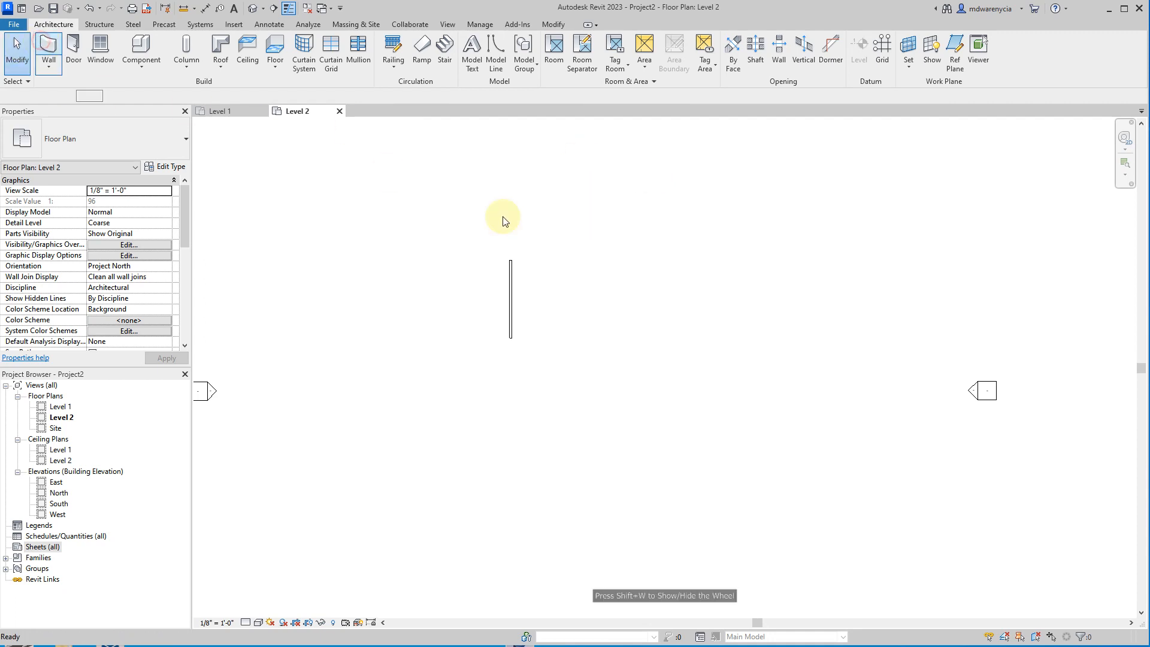
left_click(555, 232)
left_click(653, 246)
left_click(606, 329)
left_click(537, 271)
left_click(473, 208)
left_click(370, 310)
left_click(532, 393)
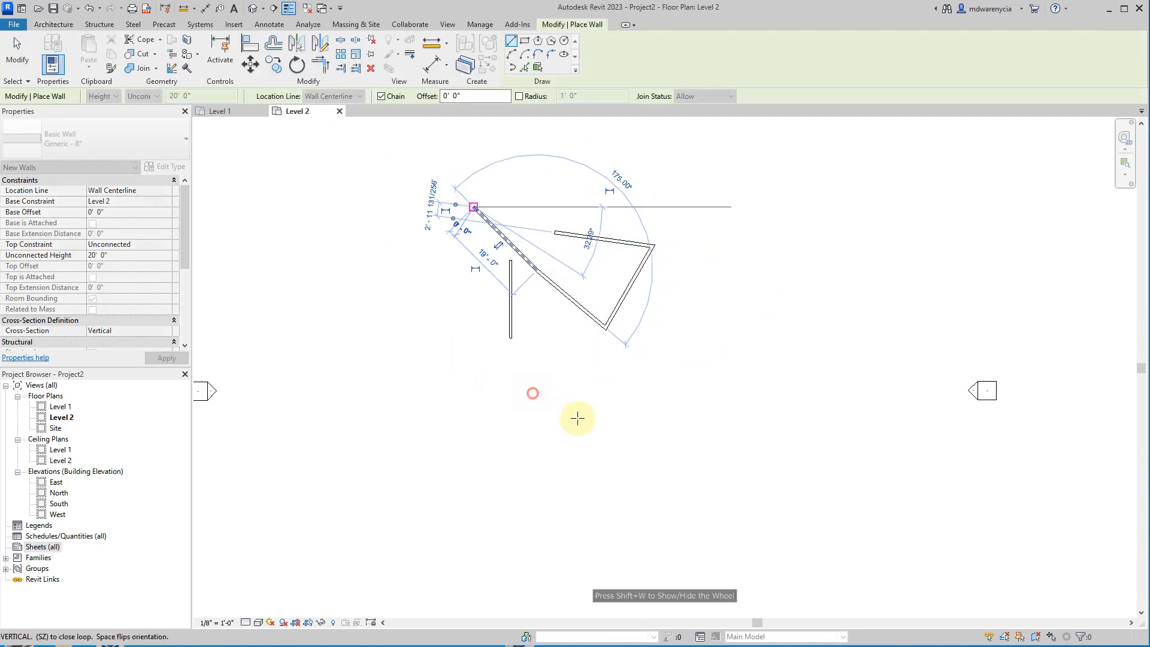
left_click(752, 266)
left_click(743, 245)
left_click(744, 414)
left_click(618, 414)
left_click(548, 359)
left_click(442, 294)
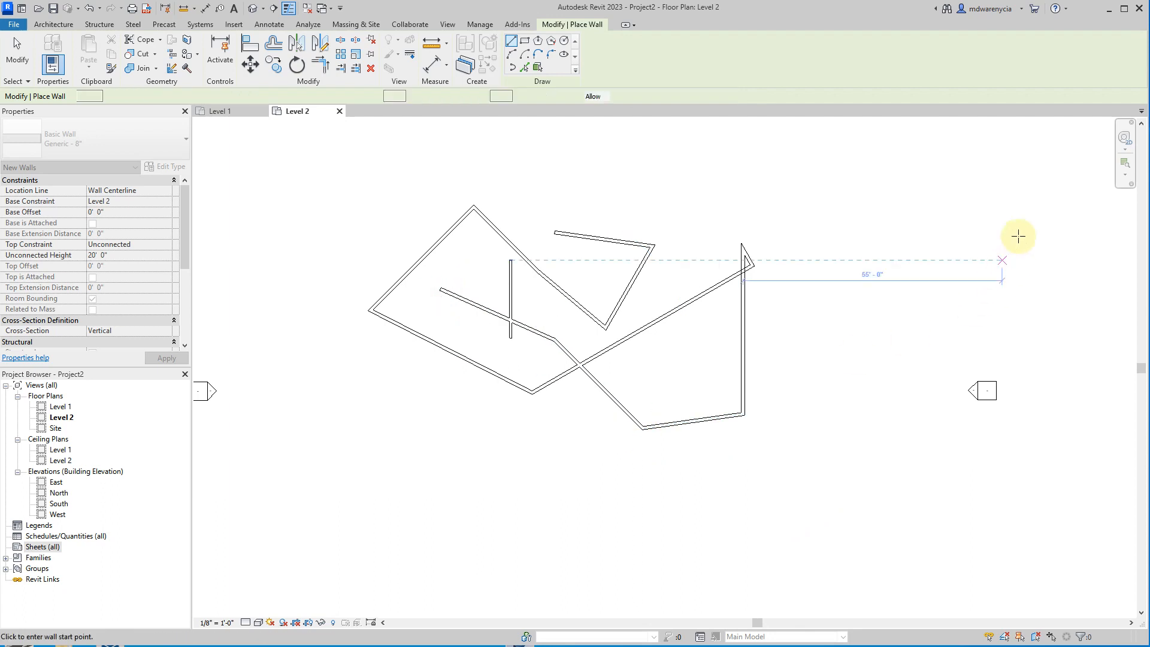
key("Escape")
key("Escape")
Step: Try to move the long vertical wall on the chain's east side farther east
left_click(1125, 138)
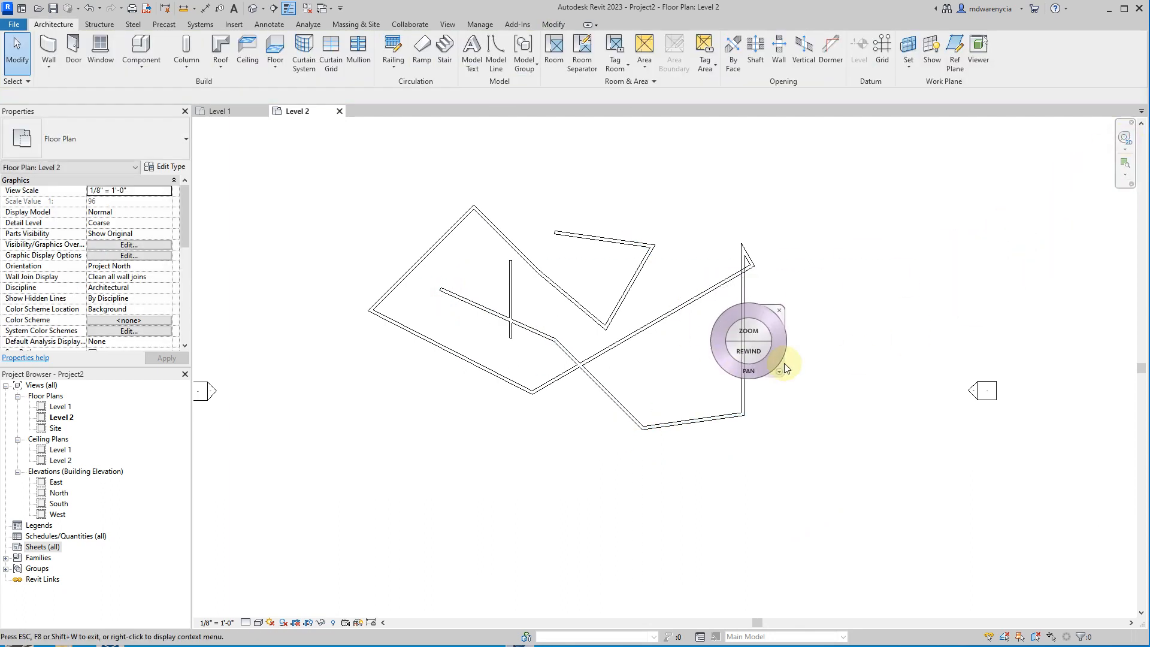
key("Escape")
left_click(743, 318)
left_click_drag(743, 318, 842, 320)
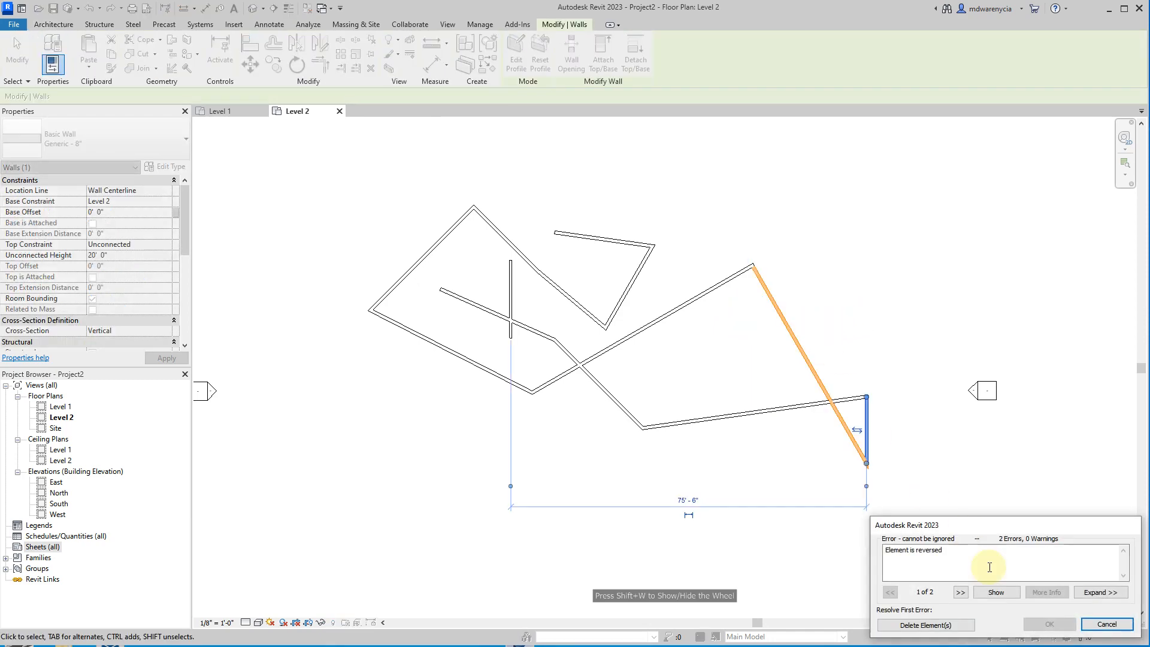
left_click(964, 627)
left_click(1117, 627)
left_click(808, 351)
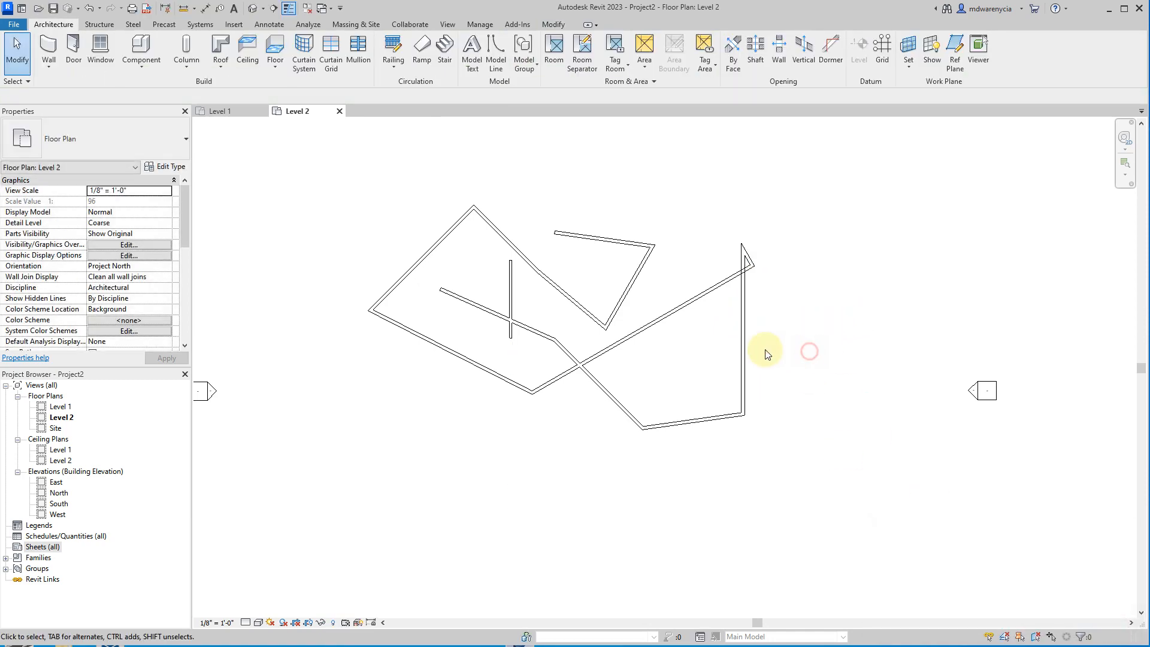
Step: Move the chain's long vertical wall west so that it crosses the diagonal wall, and clear the selection
left_click(743, 349)
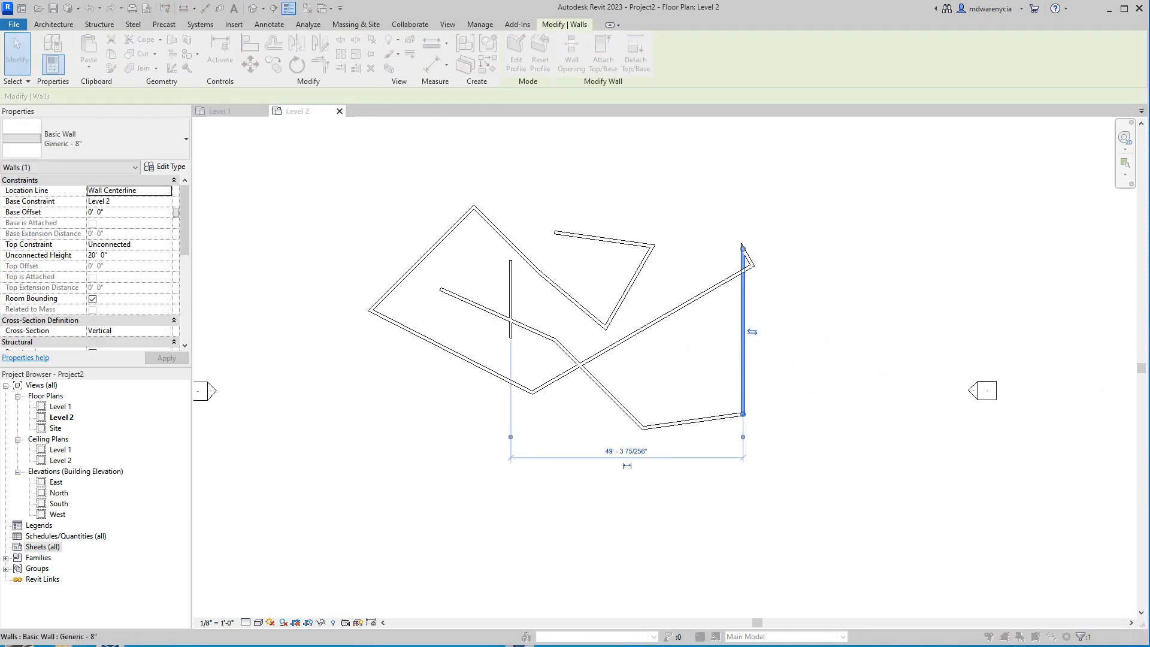
left_click_drag(742, 313, 678, 316)
left_click(767, 324)
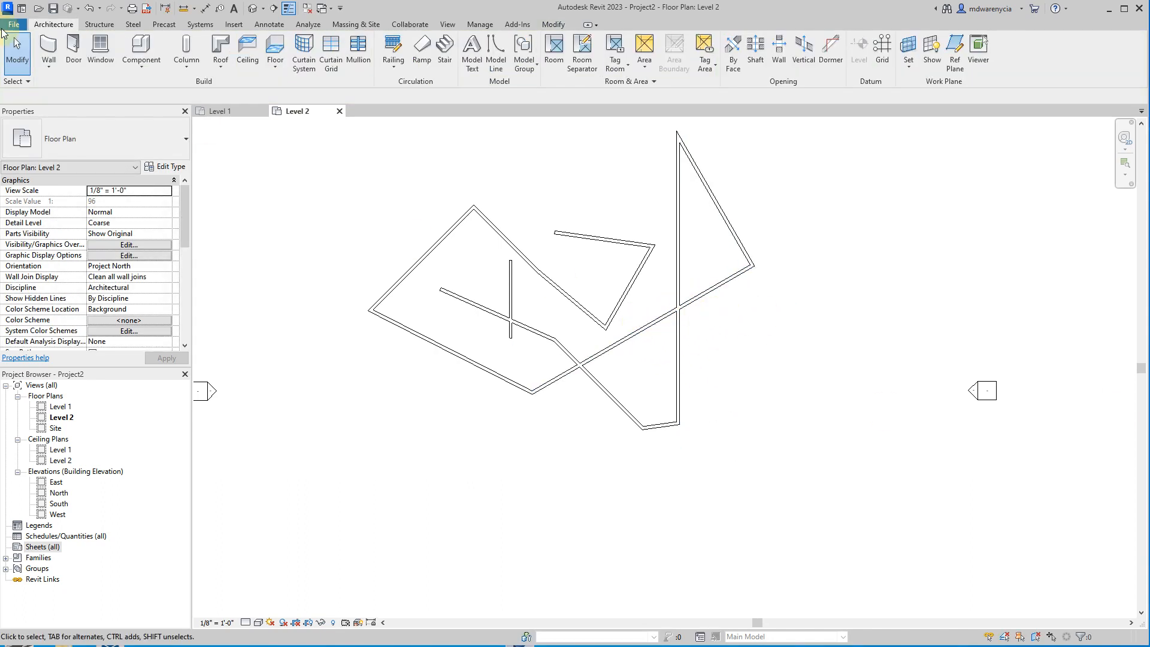
Step: Draw a separate vertical Generic - 8" wall about 19' long east of the wall chain, and end the Wall command
left_click(58, 46)
left_click(780, 264)
left_click(781, 354)
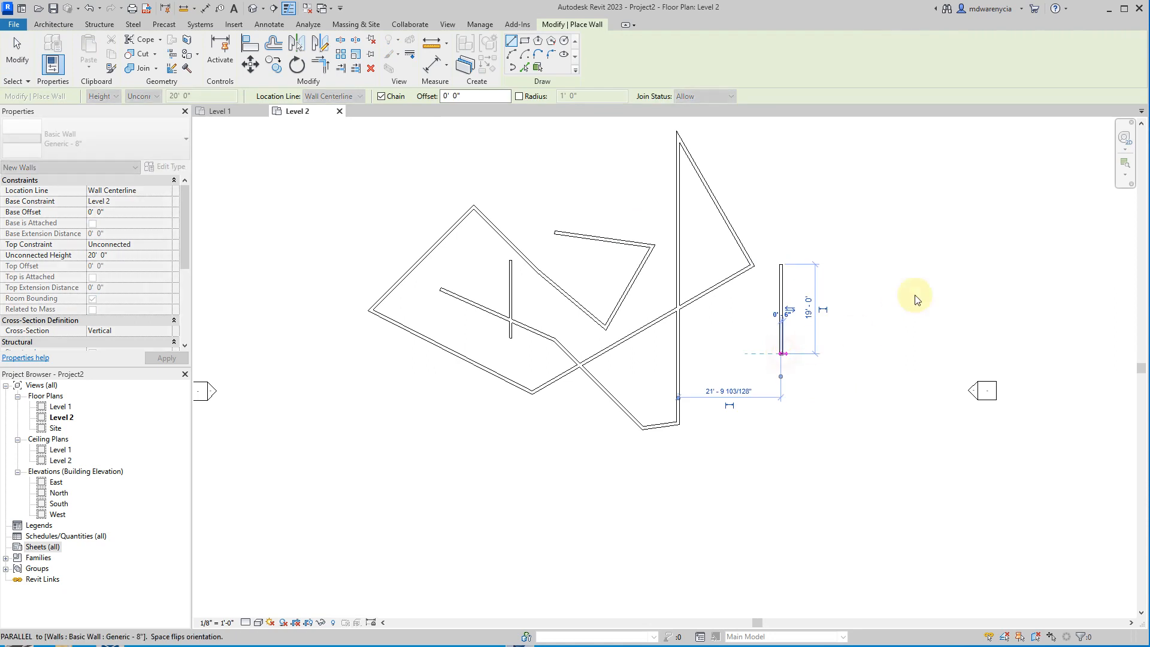
left_click(1125, 141)
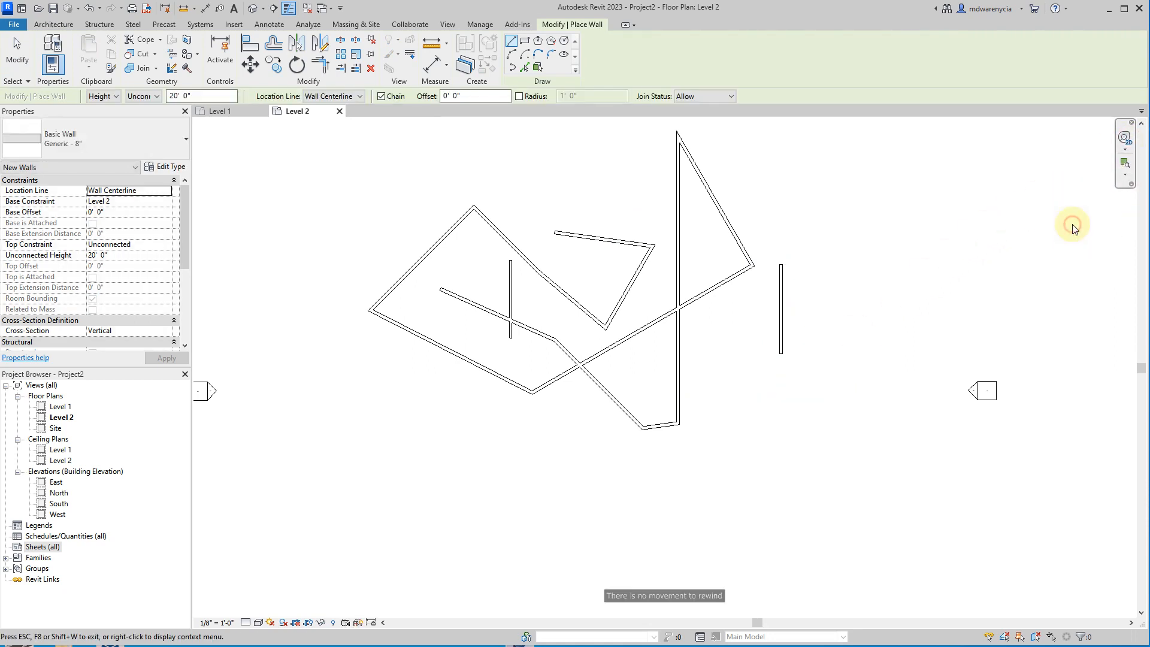
key("Escape")
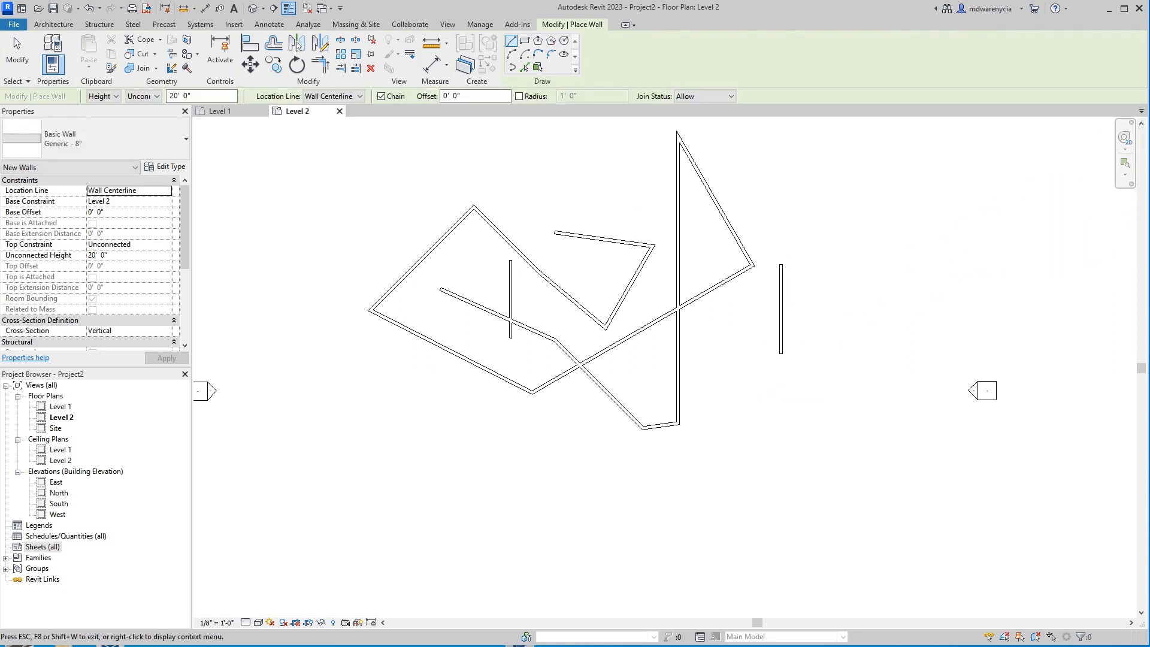
key("Escape")
Step: Zoom the Level 2 plan out and in around the walls and elevation markers
scroll(717, 327, "down", 3)
scroll(659, 345, "up", 3)
scroll(332, 237, "down", 4)
scroll(827, 421, "up", 2)
scroll(852, 416, "down", 4)
scroll(680, 352, "up", 3)
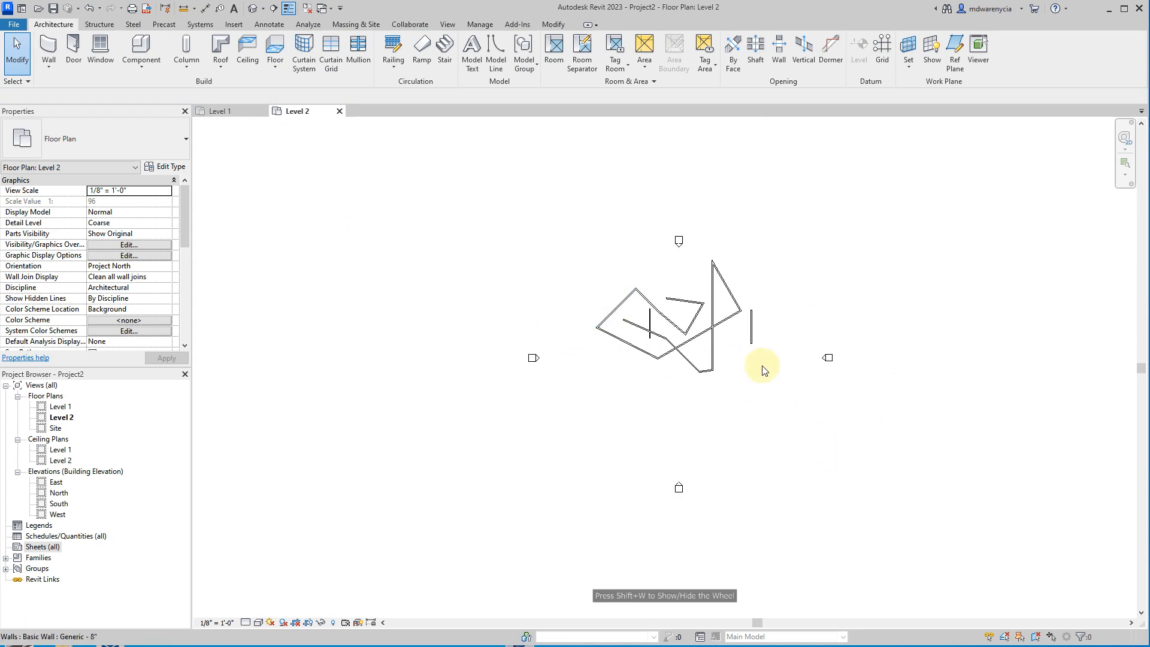
scroll(746, 336, "up", 3)
Step: Step back through the view's movement history with the SteeringWheel's Rewind tool, and close the wheel
left_click(1125, 140)
left_click_drag(1094, 192, 979, 199)
left_click_drag(994, 241, 1045, 247)
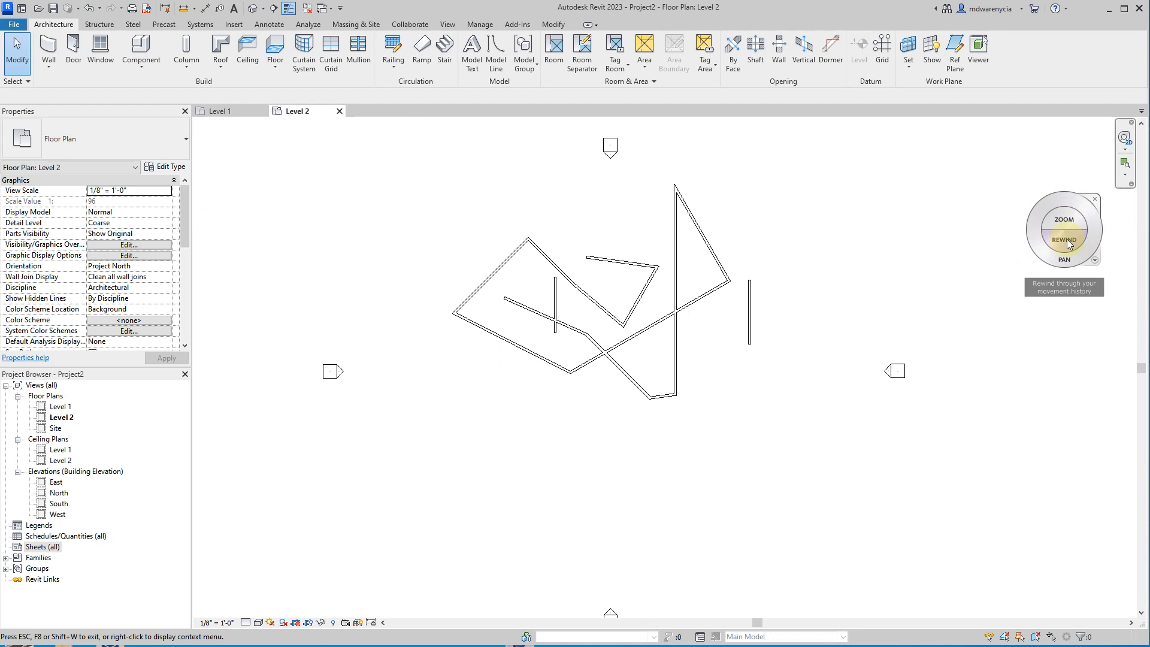
left_click_drag(1066, 239, 354, 239)
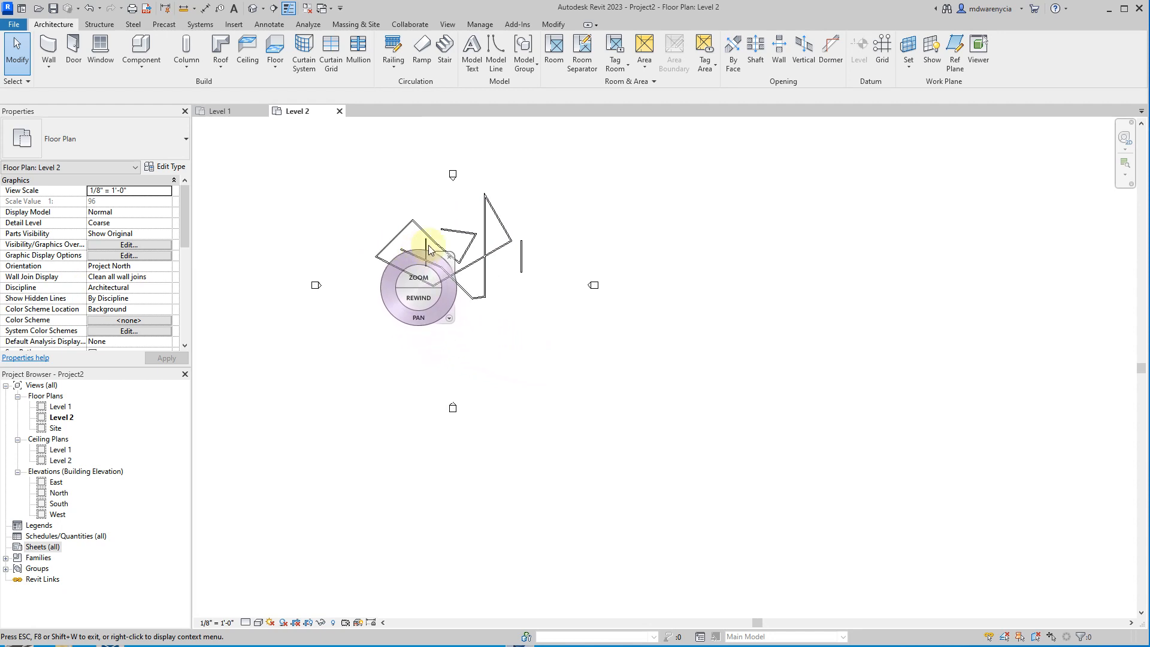
left_click(526, 219)
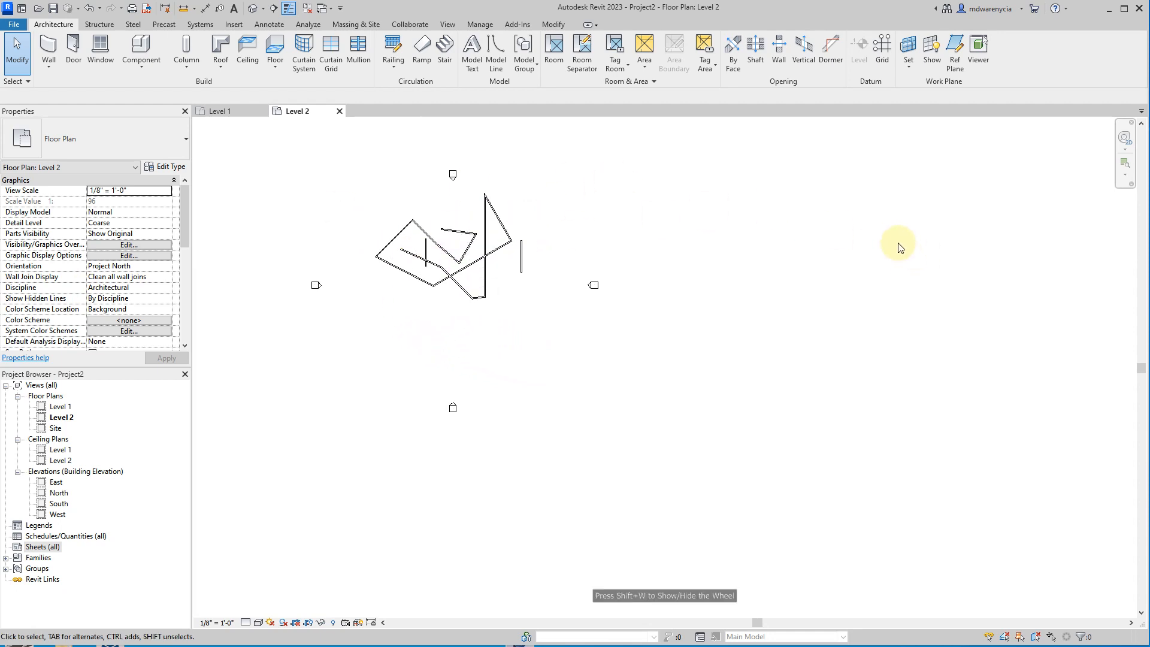
left_click(1123, 153)
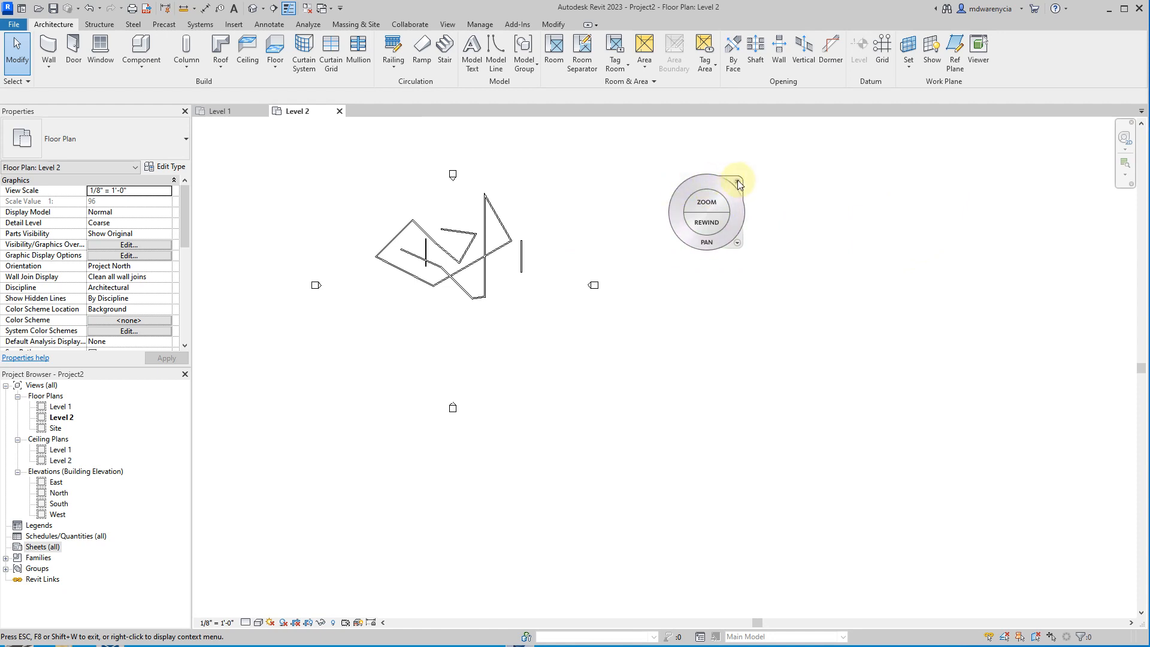
left_click(737, 180)
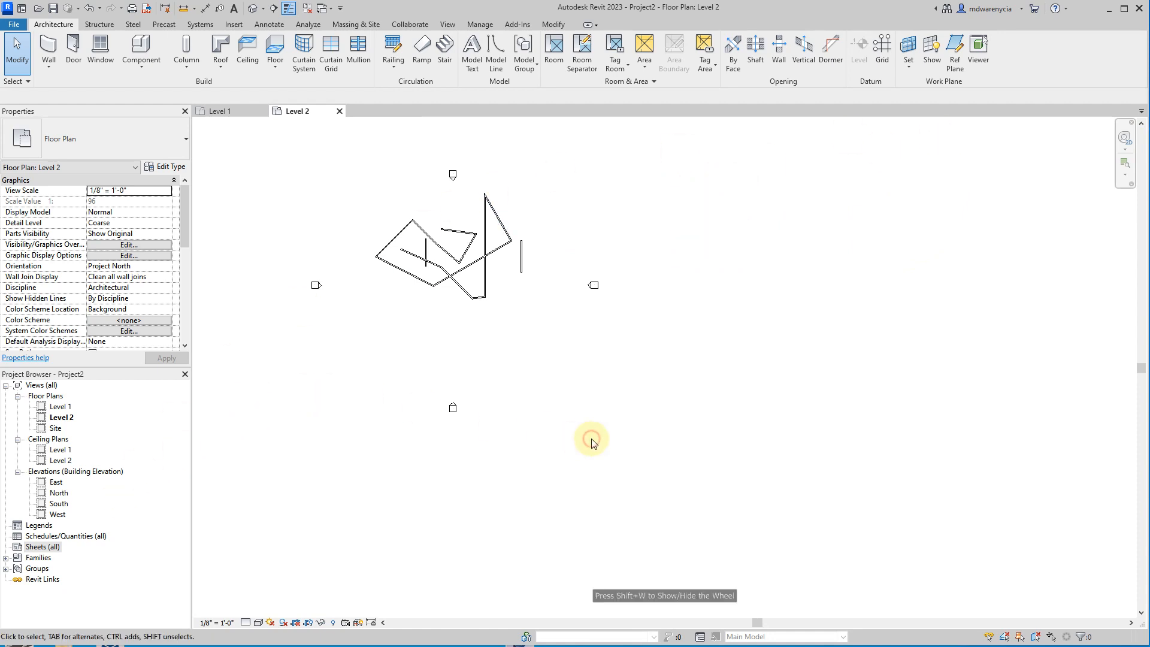